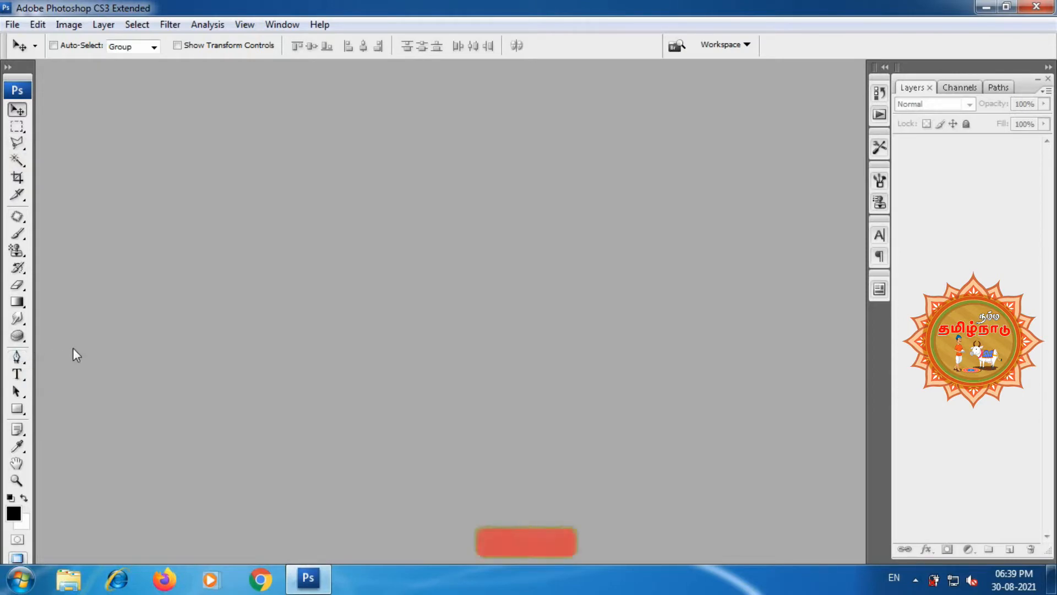
- Activate the Pen tool and open the Penguins.jpg image
{"action": "key", "text": "p"}
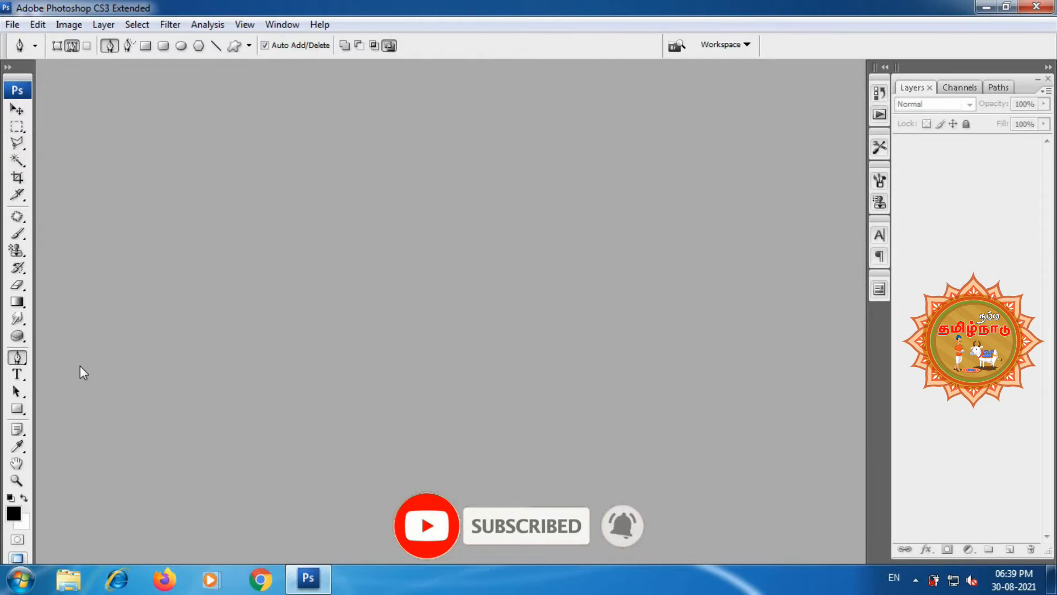
{"action": "left_click", "coordinate": [12, 24]}
{"action": "left_click", "coordinate": [38, 57]}
{"action": "double_click", "coordinate": [435, 236]}
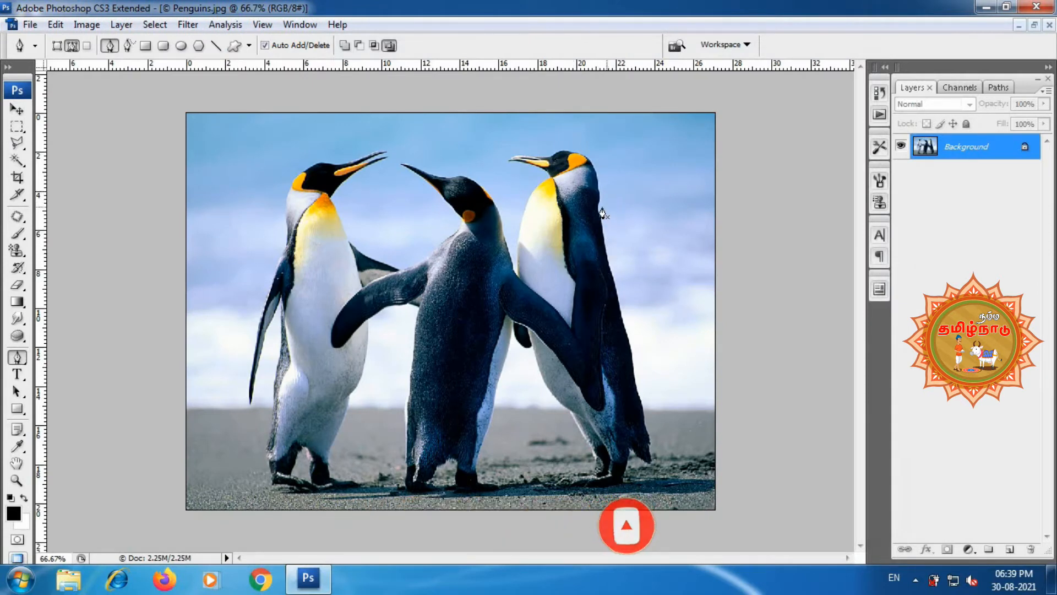
- Draw a closed straight-segment Pen path along the rightmost penguin's back and out around the adjacent sky background
{"action": "left_click", "coordinate": [603, 234]}
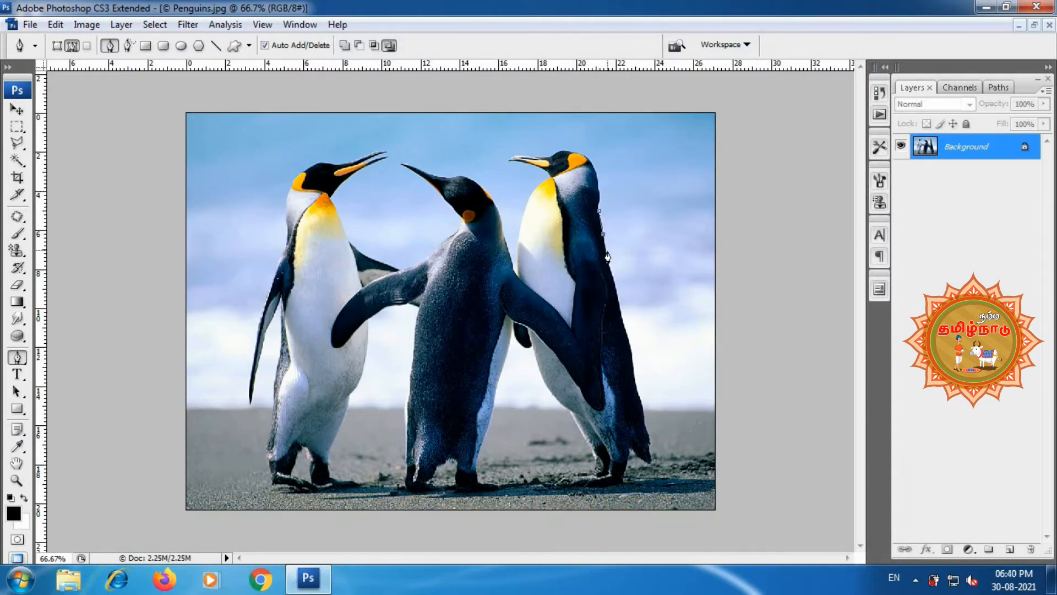
{"action": "left_click", "coordinate": [607, 254]}
{"action": "left_click", "coordinate": [611, 269]}
{"action": "left_click", "coordinate": [616, 292]}
{"action": "left_click", "coordinate": [622, 315]}
{"action": "left_click", "coordinate": [629, 335]}
{"action": "left_click", "coordinate": [631, 352]}
{"action": "left_click", "coordinate": [668, 348]}
{"action": "left_click", "coordinate": [681, 251]}
{"action": "left_click", "coordinate": [644, 175]}
{"action": "left_click", "coordinate": [607, 199]}
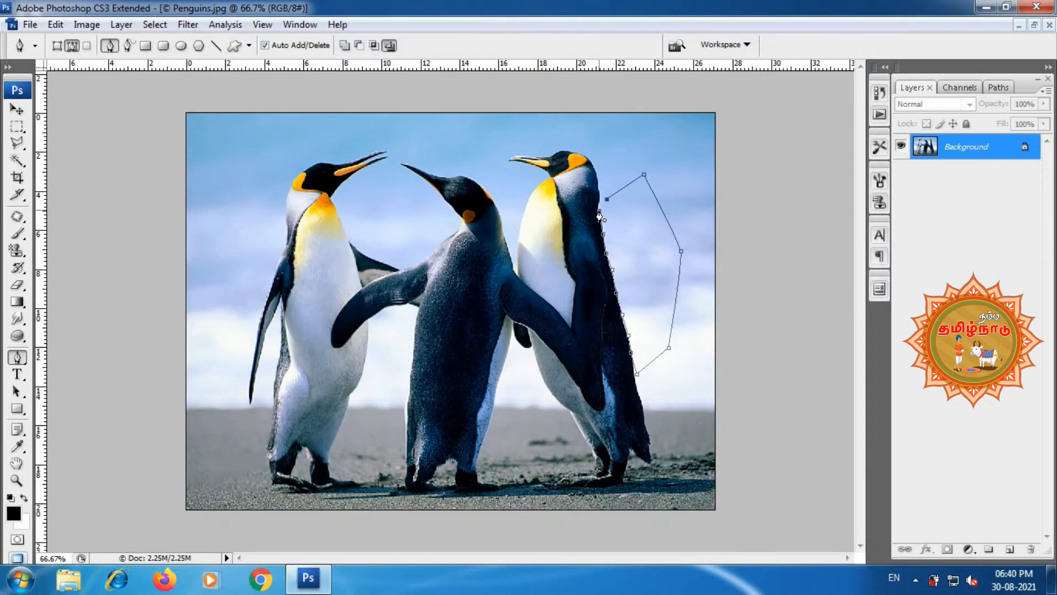
{"action": "left_click", "coordinate": [600, 216]}
- Convert the closed path into a new anti-aliased selection with a feather radius of 0 pixels, and deselect it
{"action": "right_click", "coordinate": [638, 230]}
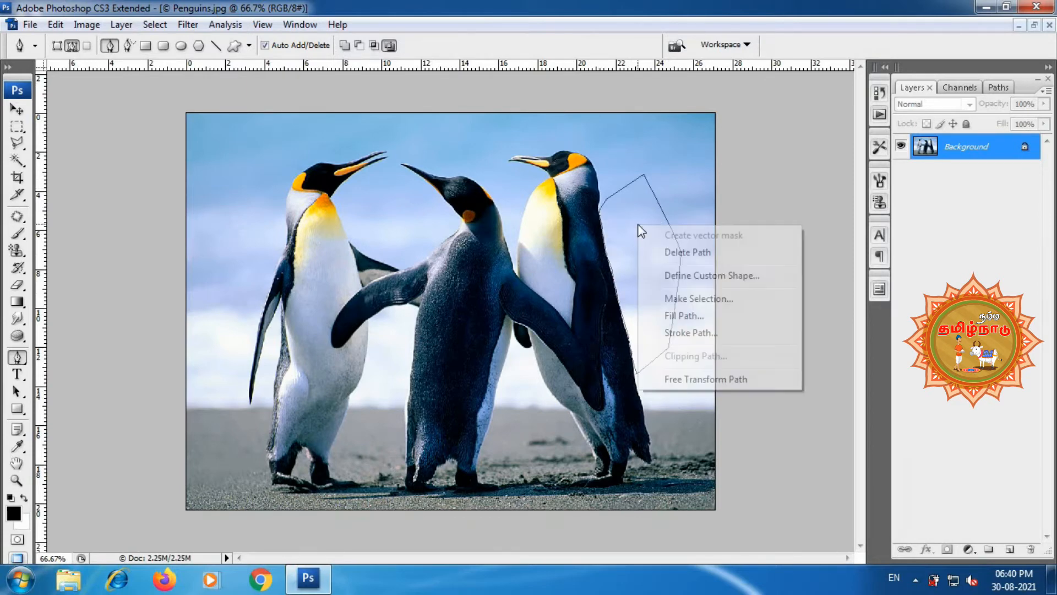
{"action": "left_click", "coordinate": [716, 299]}
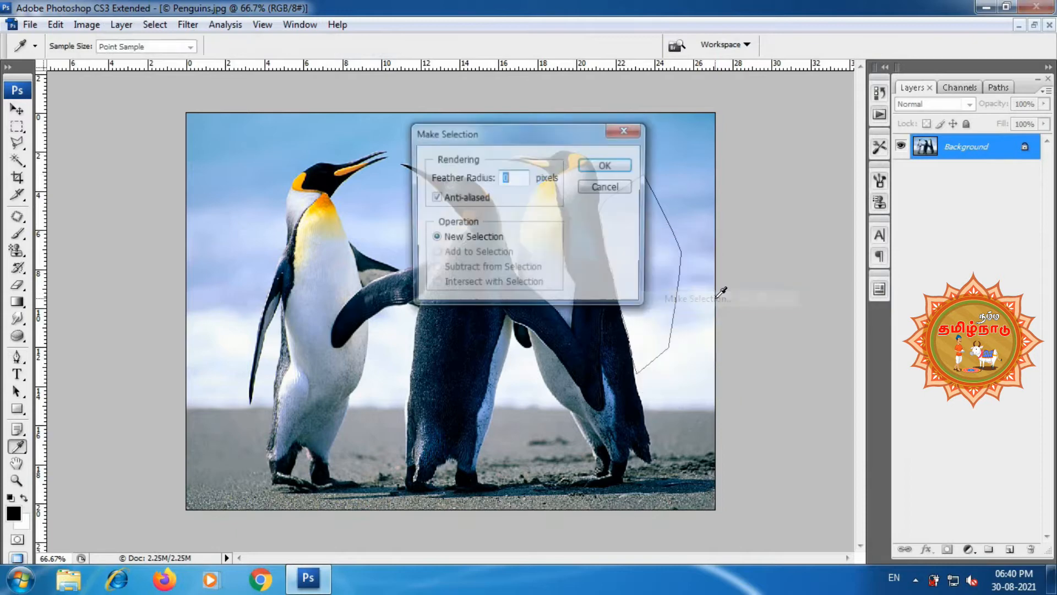
{"action": "left_click", "coordinate": [609, 165]}
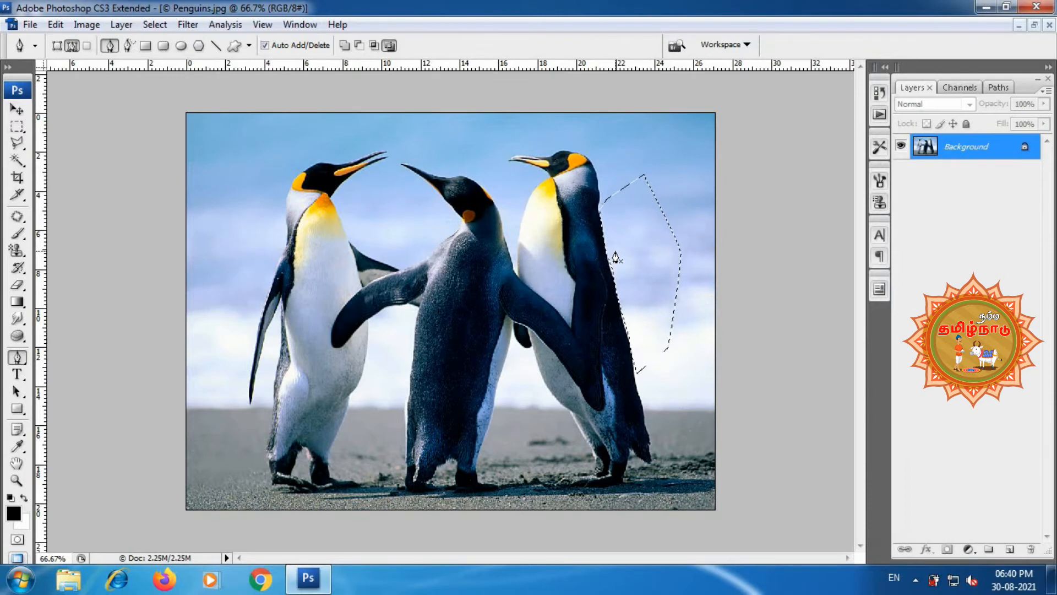
{"action": "key", "text": "ctrl+d"}
- Draw a closed Freeform Pen path from the rightmost penguin's head down its back and around the adjacent background
{"action": "right_click", "coordinate": [17, 361]}
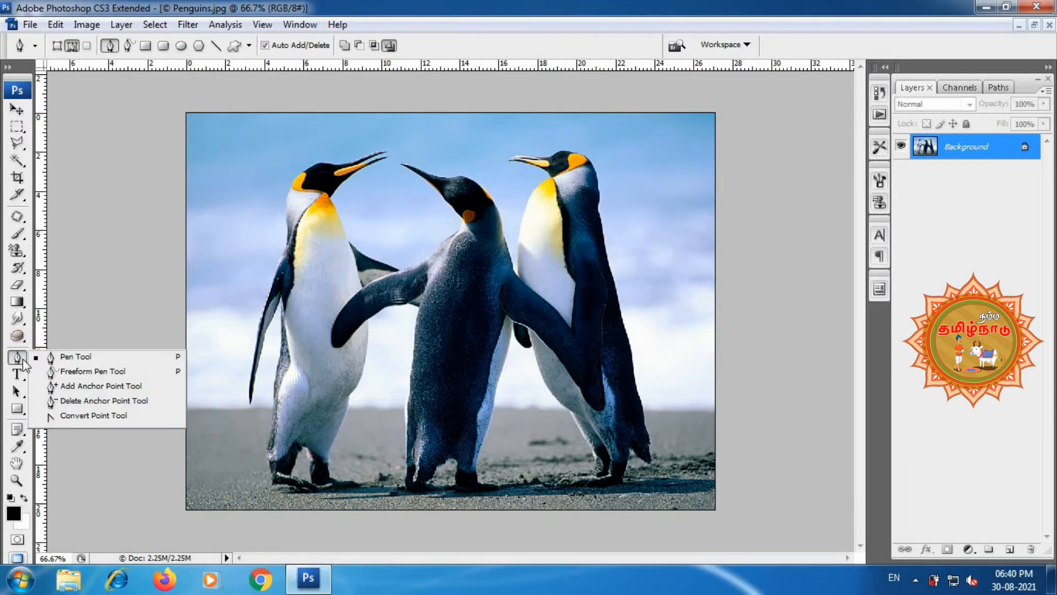
{"action": "left_click", "coordinate": [80, 371]}
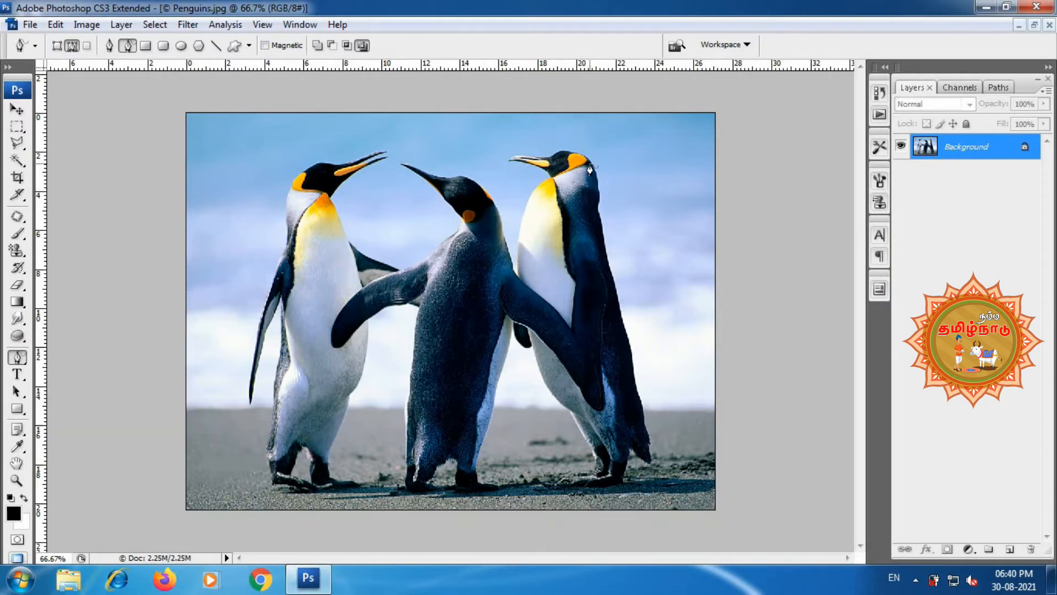
{"action": "mouse_move", "coordinate": [590, 169]}
{"action": "left_mouse_down"}
{"action": "mouse_move", "coordinate": [626, 326]}
{"action": "mouse_move", "coordinate": [633, 337]}
{"action": "mouse_move", "coordinate": [664, 326]}
{"action": "mouse_move", "coordinate": [670, 226]}
{"action": "mouse_move", "coordinate": [647, 180]}
{"action": "mouse_move", "coordinate": [588, 169]}
{"action": "left_mouse_up"}
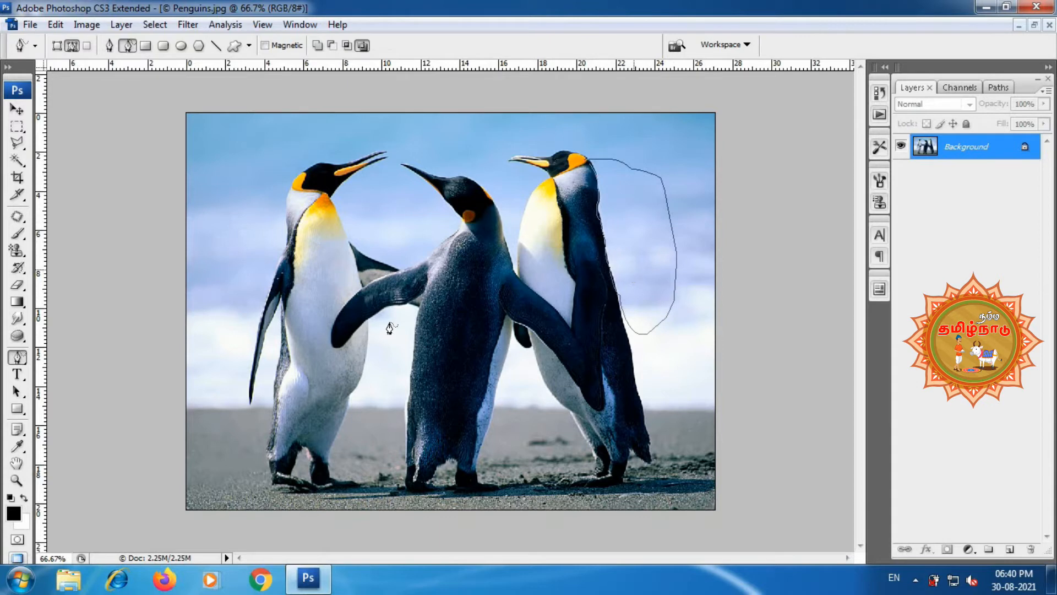
- Reshape the freeform path's outer edge with the Add Anchor Point tool, pulling its lower corner outward and its middle inward
{"action": "left_click", "coordinate": [18, 357]}
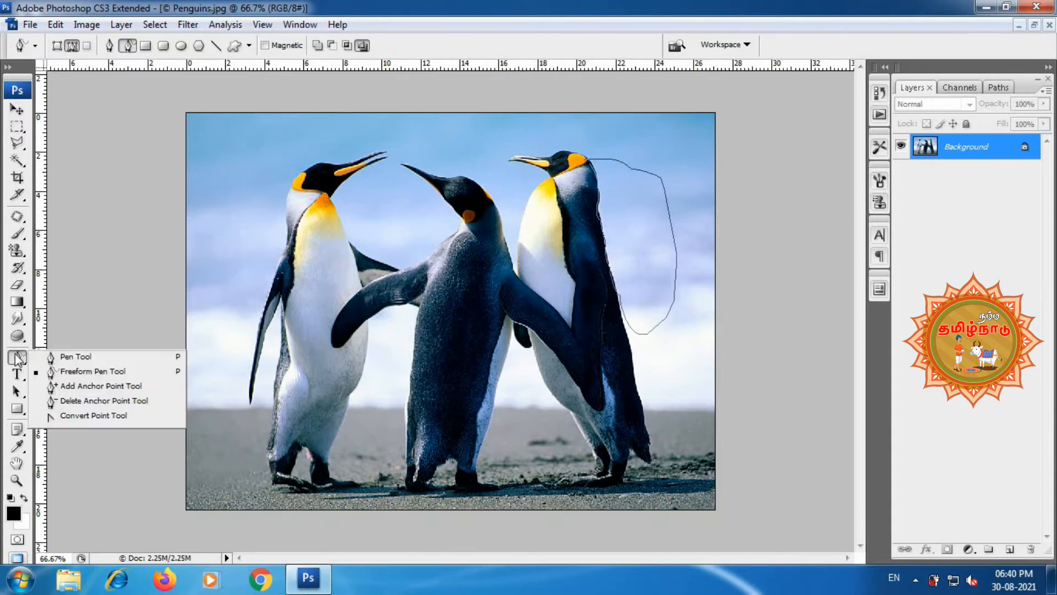
{"action": "left_click", "coordinate": [93, 389]}
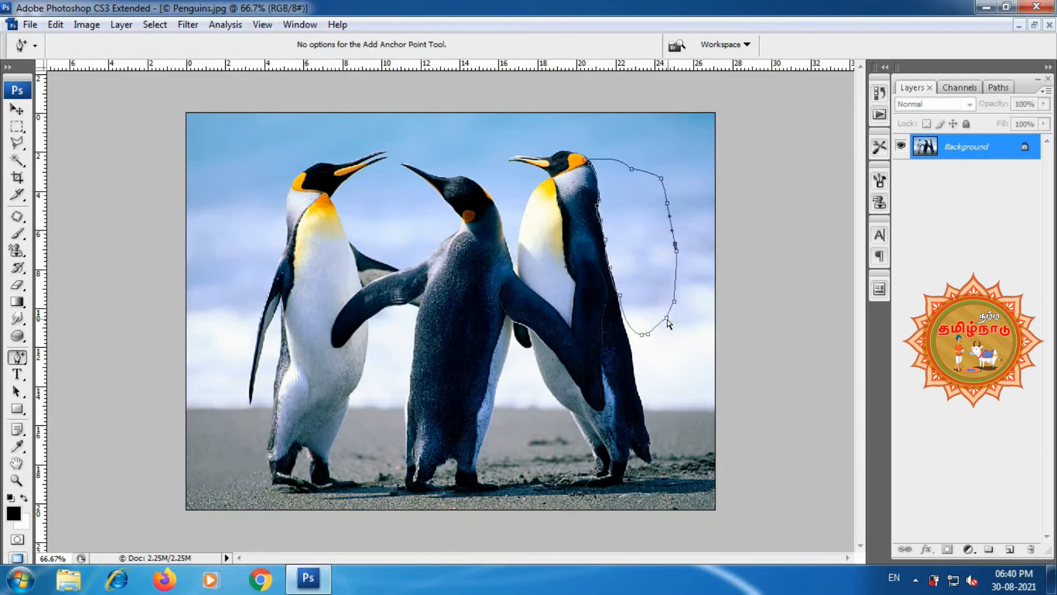
{"action": "left_click_drag", "start_coordinate": [667, 324], "coordinate": [679, 334]}
{"action": "left_click_drag", "start_coordinate": [677, 252], "coordinate": [666, 249]}
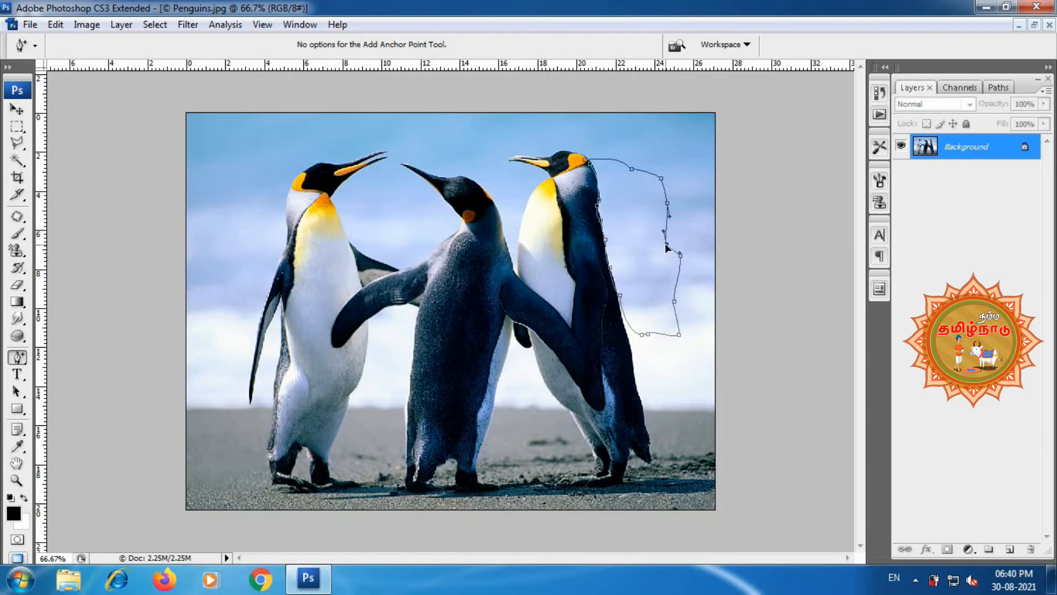
{"action": "left_click_drag", "start_coordinate": [661, 235], "coordinate": [655, 240]}
- Remove one anchor point from the path's upper edge and one from the inward dent with the Delete Anchor Point tool
{"action": "right_click", "coordinate": [18, 357]}
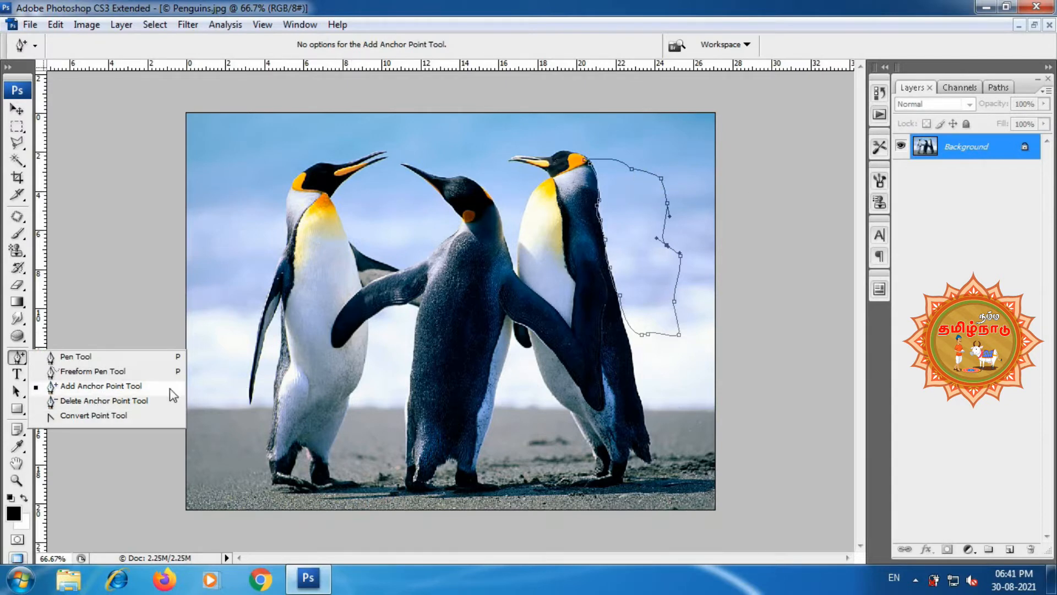
{"action": "left_click", "coordinate": [91, 408]}
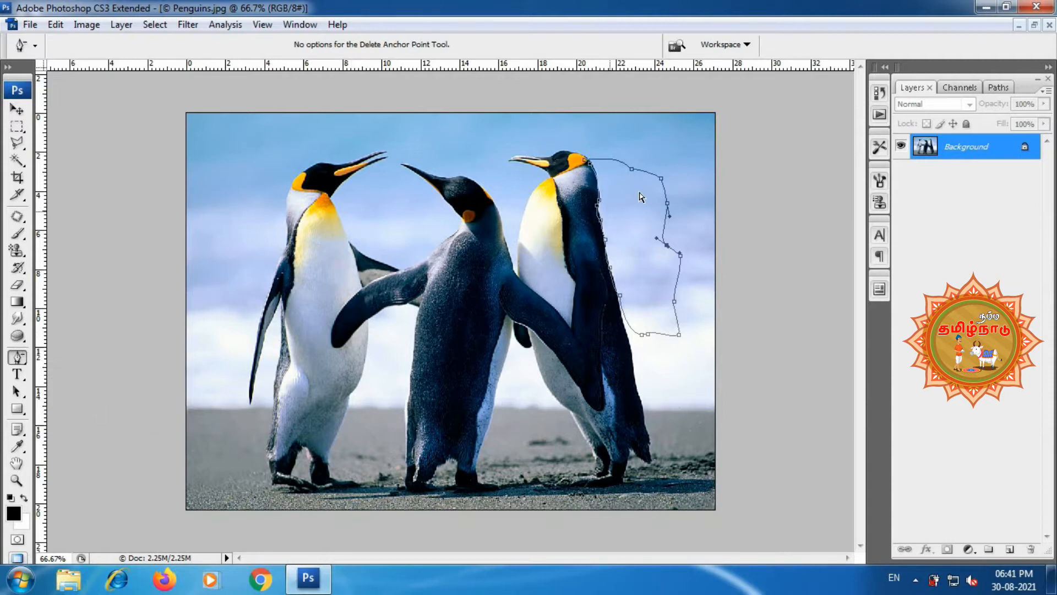
{"action": "left_click", "coordinate": [632, 170]}
{"action": "left_click", "coordinate": [664, 246]}
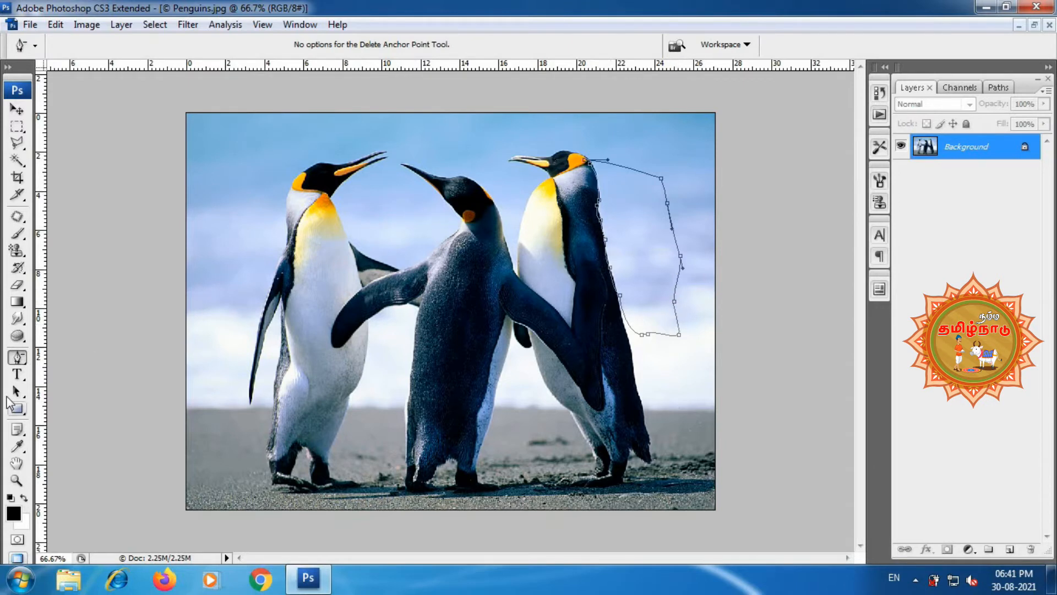
- Curve the path's upper edge and outer corner with the Convert Point tool, and switch back to the Pen tool
{"action": "left_click", "coordinate": [17, 356]}
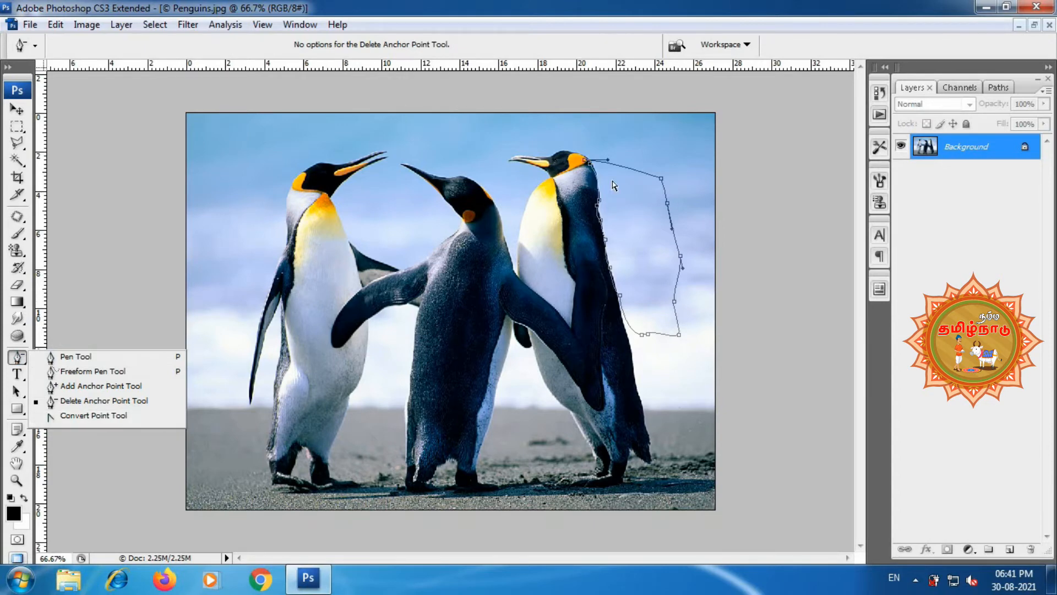
{"action": "left_click", "coordinate": [124, 417]}
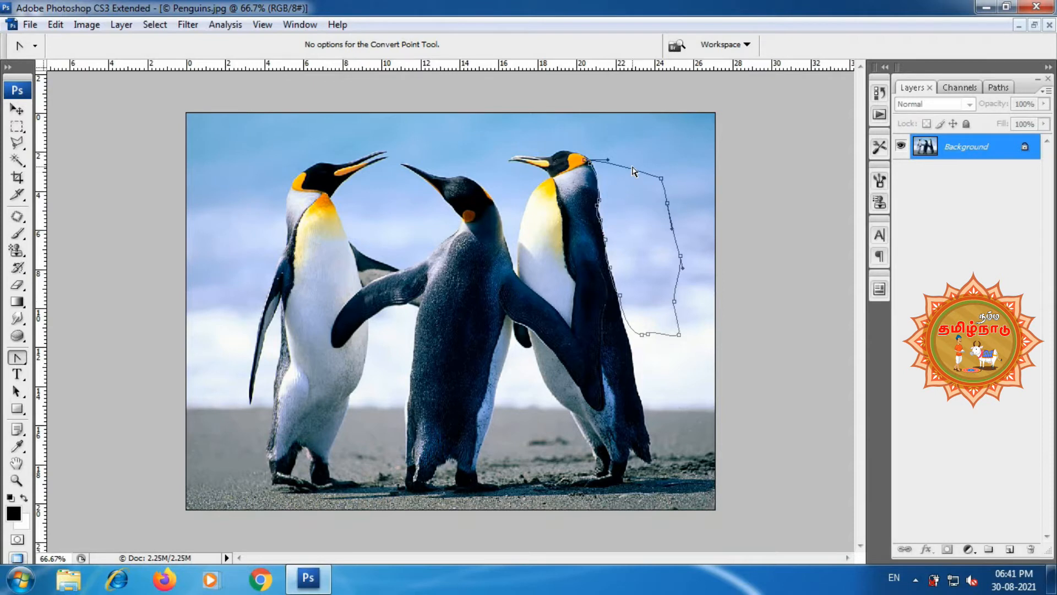
{"action": "left_click_drag", "start_coordinate": [633, 172], "coordinate": [666, 127]}
{"action": "left_click_drag", "start_coordinate": [662, 177], "coordinate": [676, 173]}
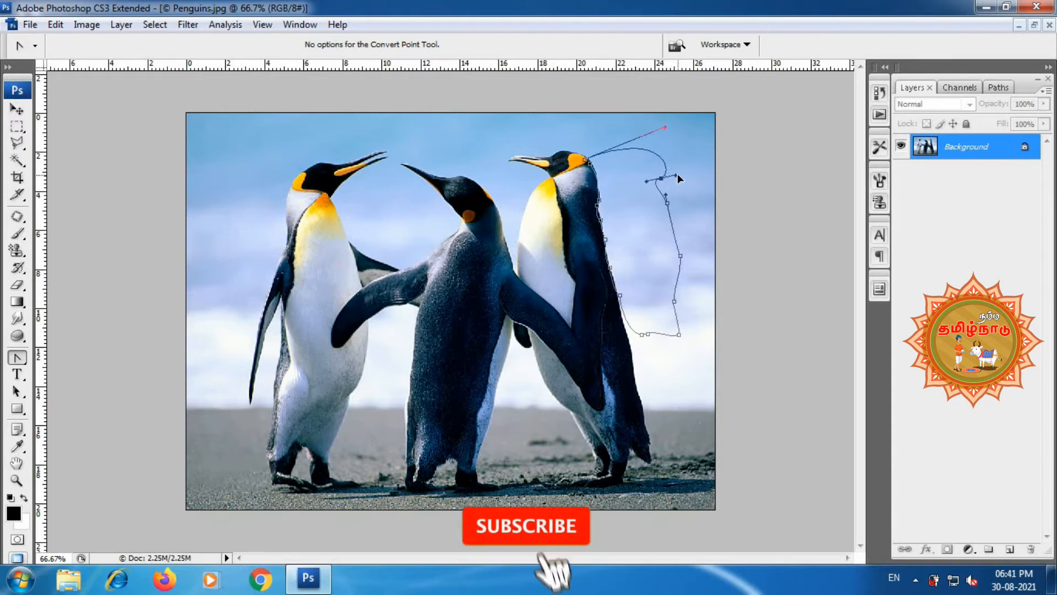
{"action": "left_click", "coordinate": [672, 214]}
{"action": "left_click_drag", "start_coordinate": [693, 206], "coordinate": [655, 214]}
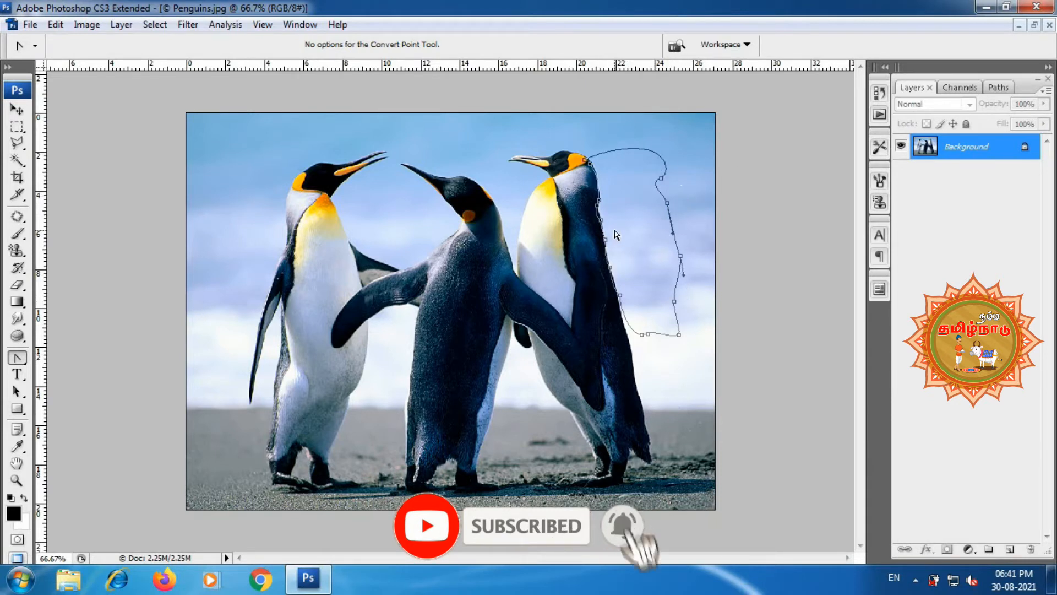
{"action": "right_click", "coordinate": [17, 357]}
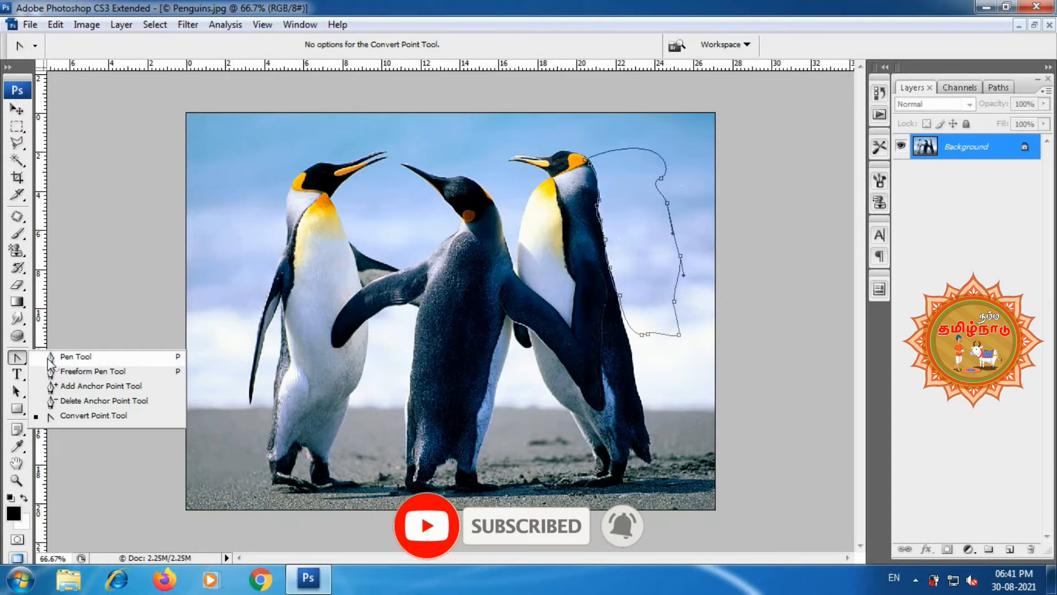
{"action": "left_click", "coordinate": [72, 357]}
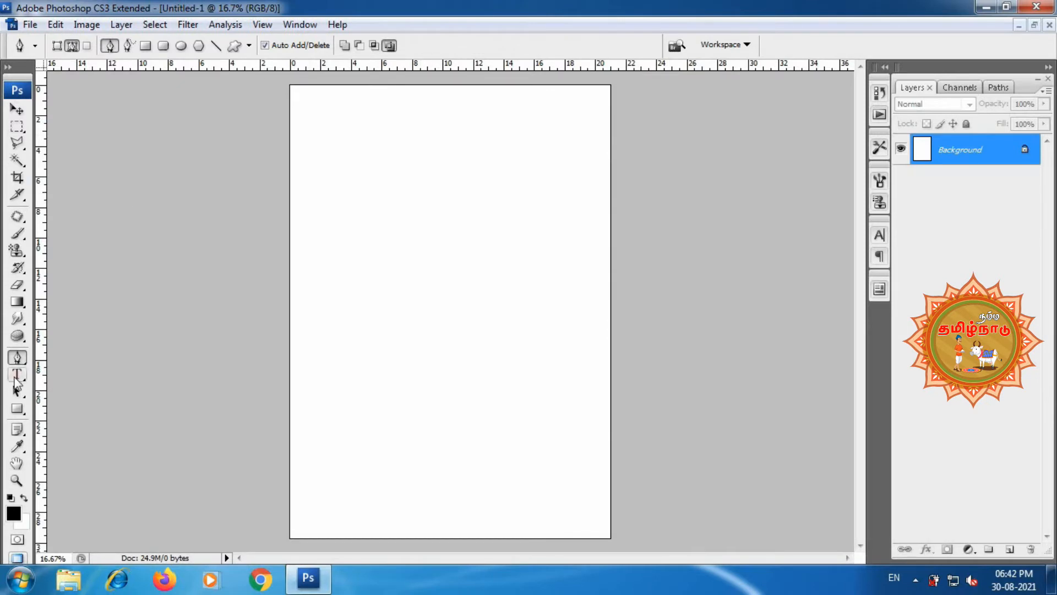
- Add the horizontal point text "Namma Tamilnadu" near the middle of the blank page's left side
{"action": "left_click", "coordinate": [16, 375]}
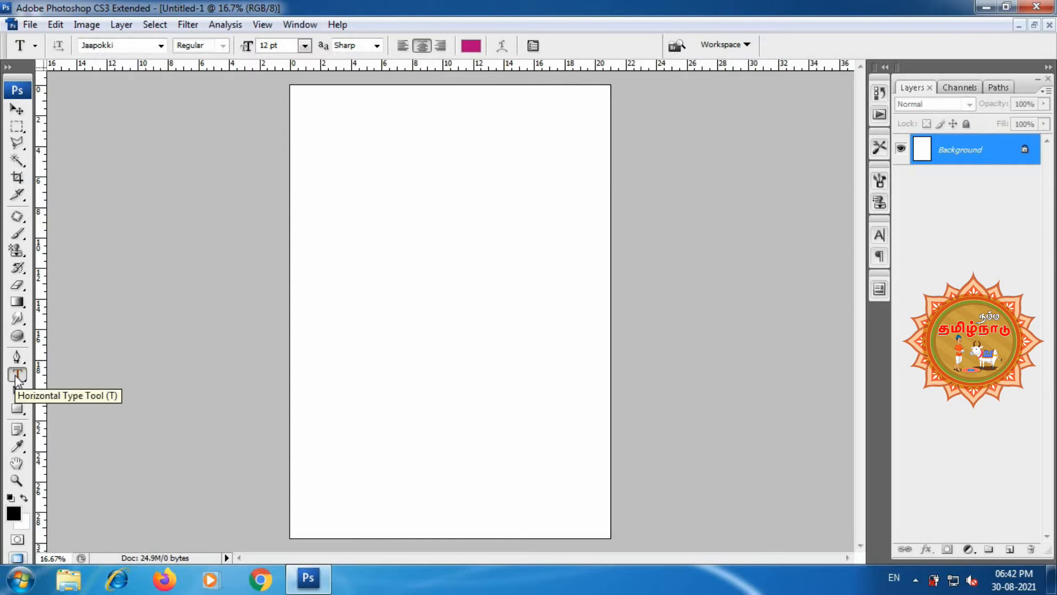
{"action": "left_click", "coordinate": [338, 267]}
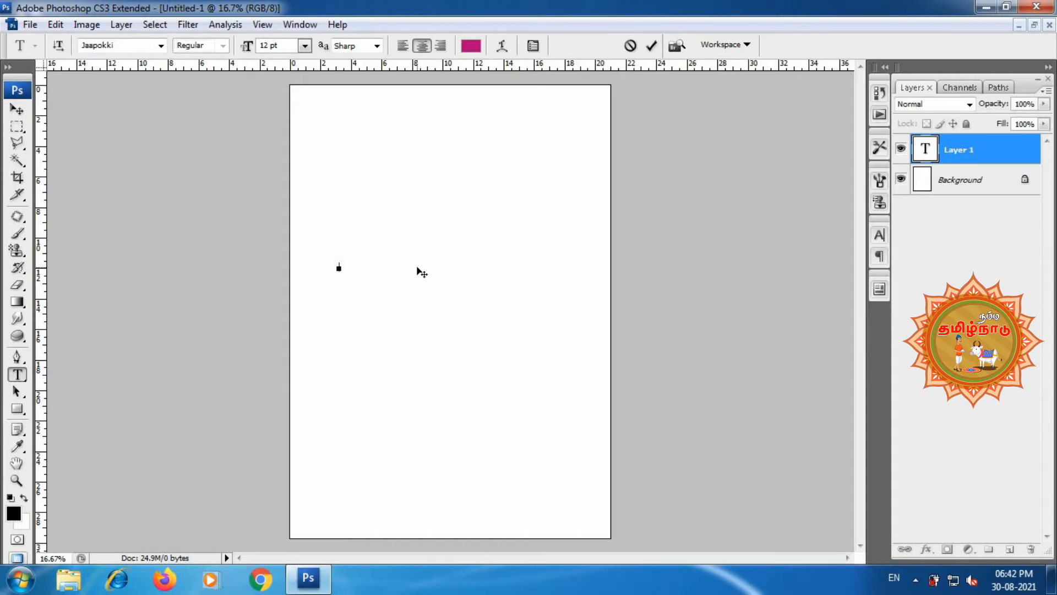
{"action": "type", "text": "Namma Tamilnadu"}
{"action": "key", "text": "ctrl+Return"}
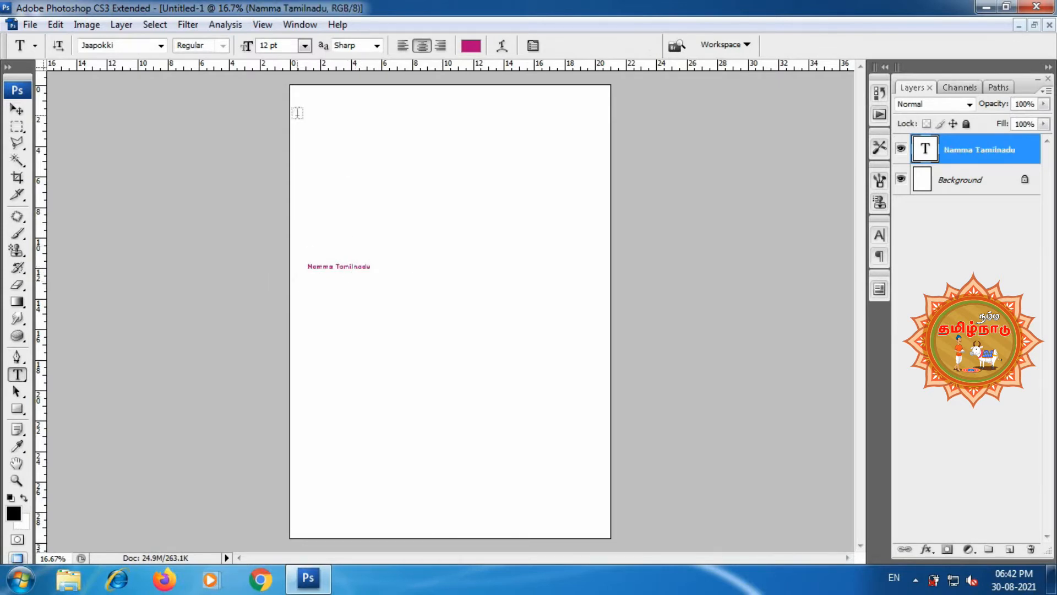
- Set the "Namma Tamilnadu" text size to 30 pt and move the text toward the centre of the page
{"action": "left_click", "coordinate": [304, 45]}
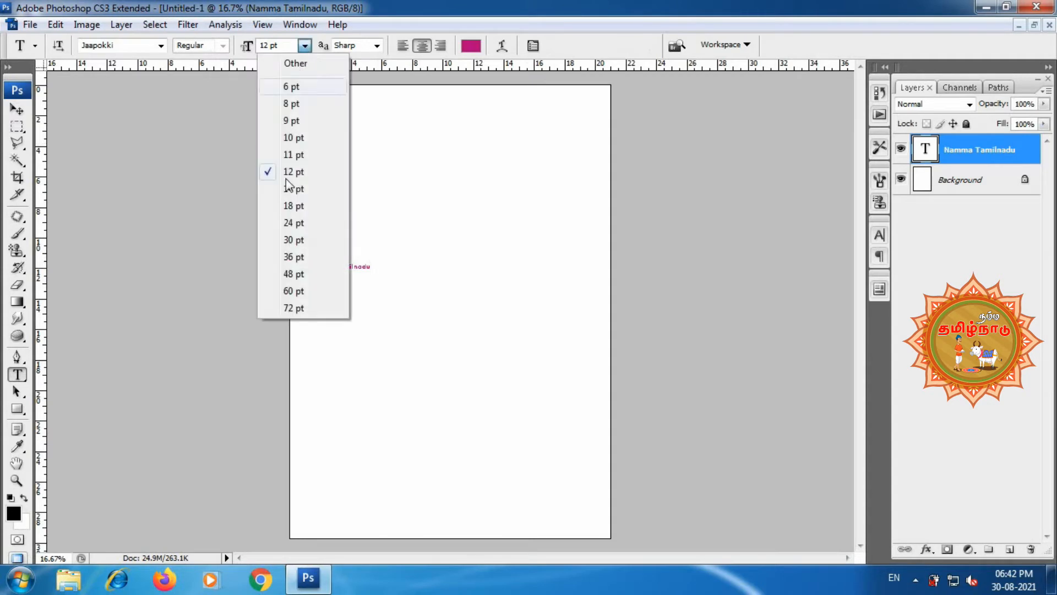
{"action": "left_click", "coordinate": [288, 241]}
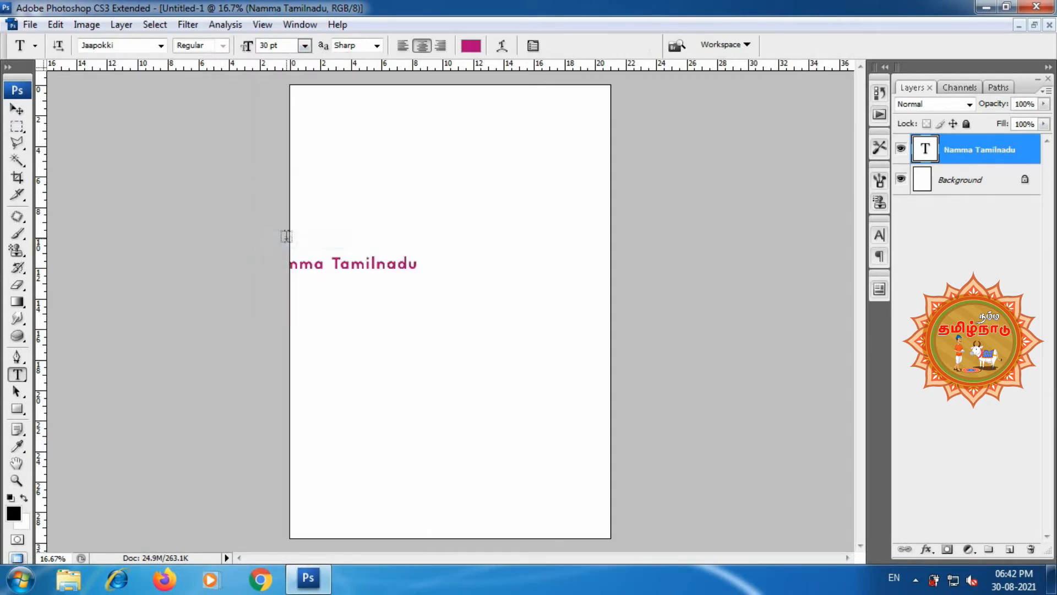
{"action": "left_click", "coordinate": [17, 109]}
{"action": "left_click_drag", "start_coordinate": [342, 304], "coordinate": [437, 312]}
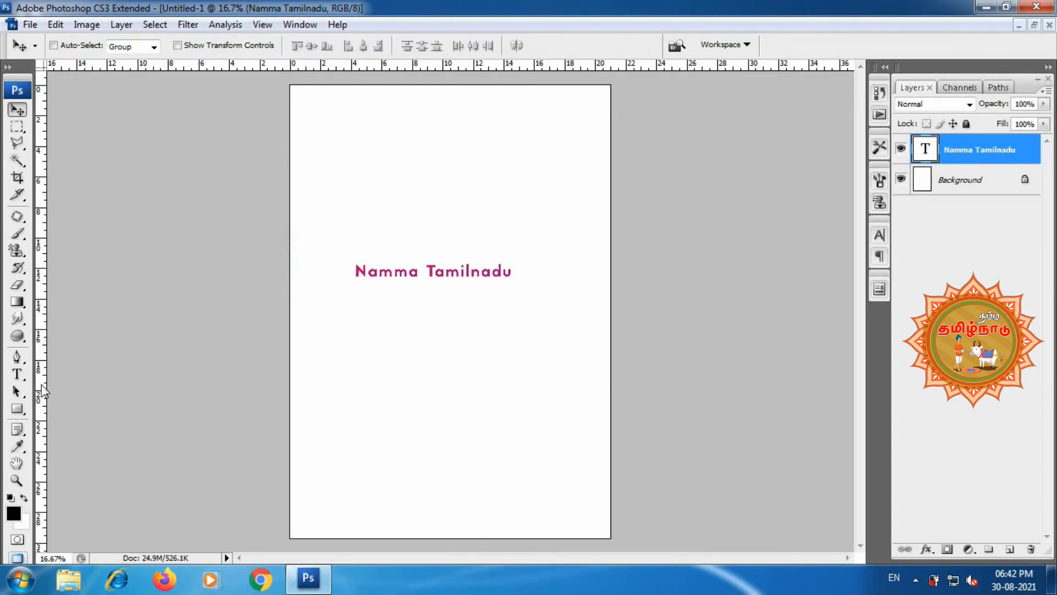
- Change the "Namma Tamilnadu" text colour to black and its font to Josefin Sans
{"action": "key", "text": "t"}
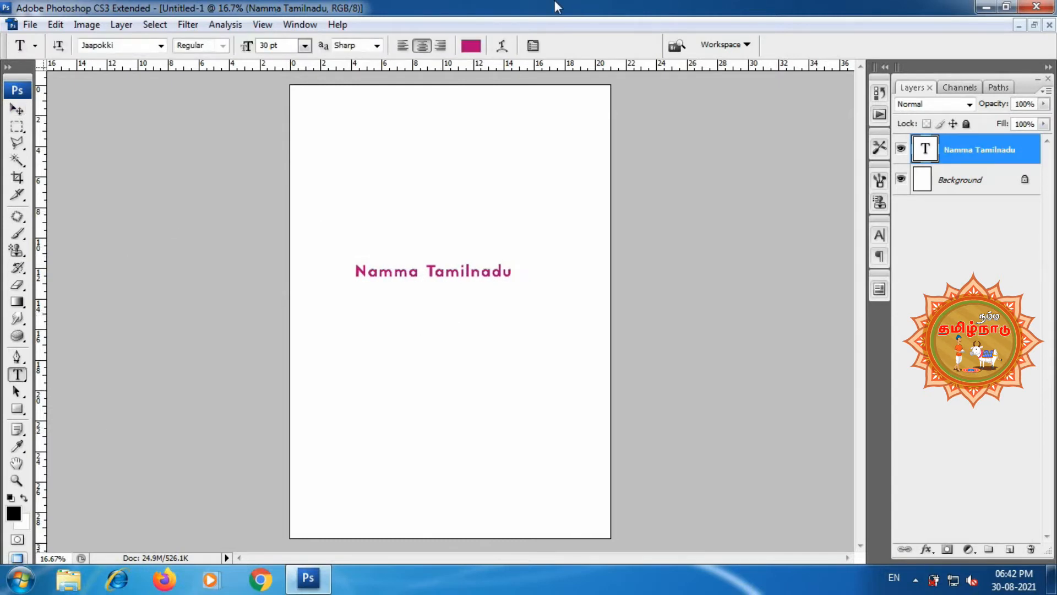
{"action": "left_click", "coordinate": [468, 49]}
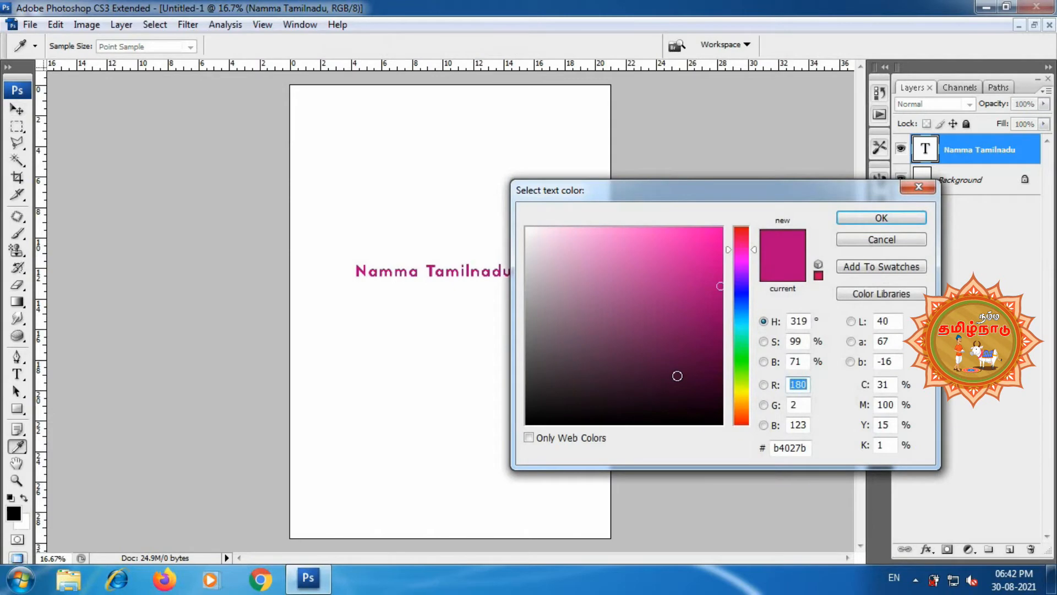
{"action": "left_click_drag", "start_coordinate": [677, 373], "coordinate": [769, 460]}
{"action": "left_click", "coordinate": [881, 218]}
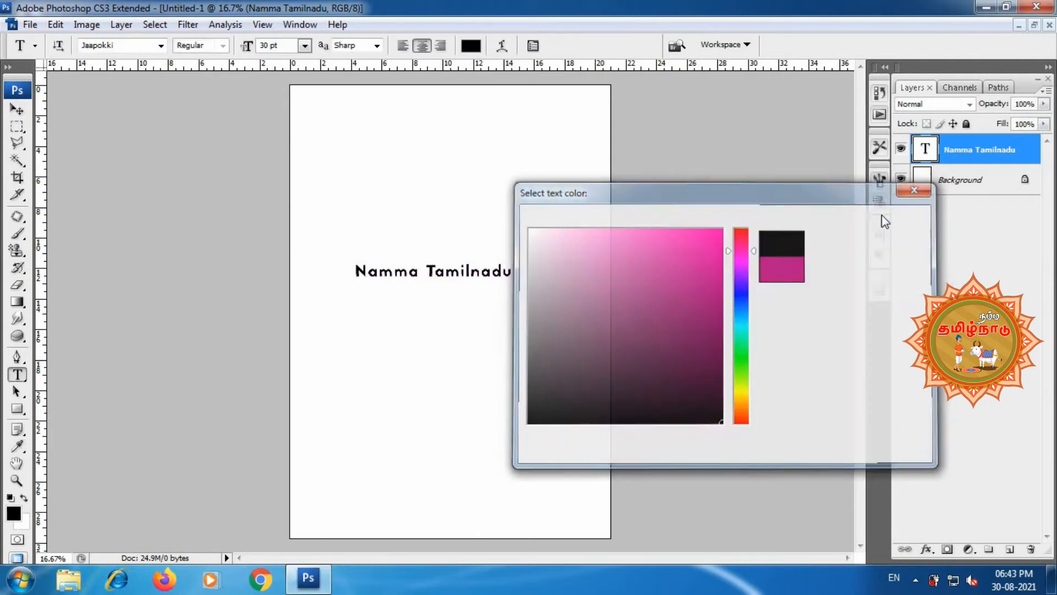
{"action": "left_click", "coordinate": [161, 46]}
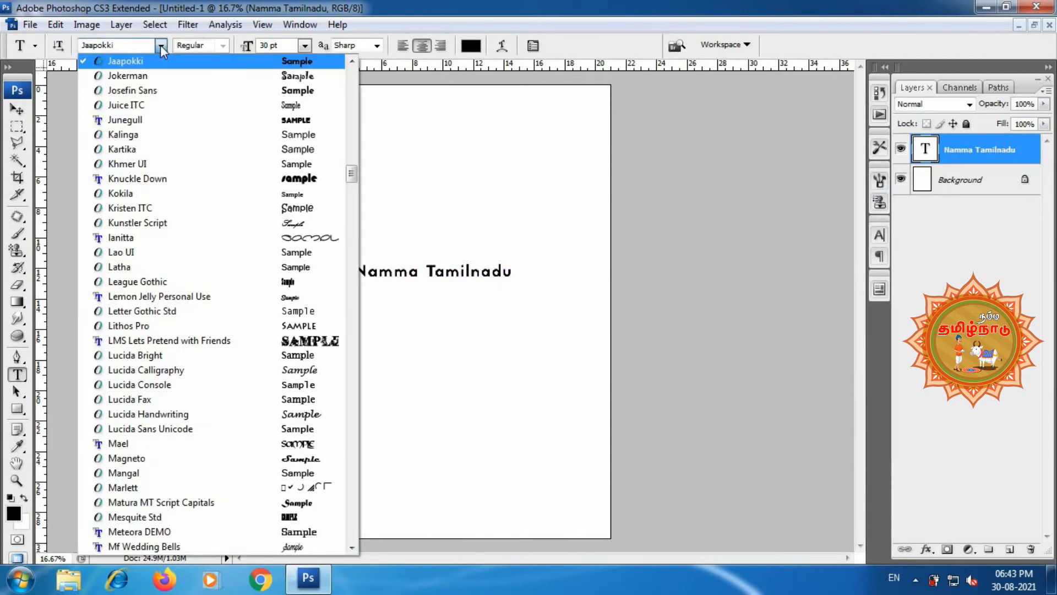
{"action": "left_click", "coordinate": [135, 87]}
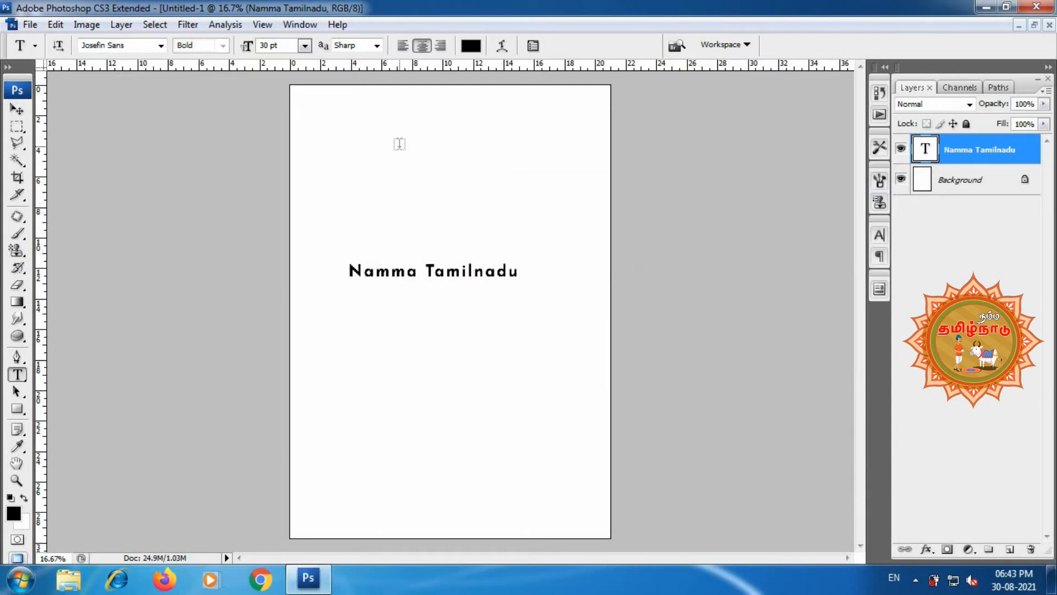
- Add a paragraph text box about 17 cm wide across the top of the page, containing "Namma Tamilnadu", and left-align the text
{"action": "left_click_drag", "start_coordinate": [320, 111], "coordinate": [579, 165]}
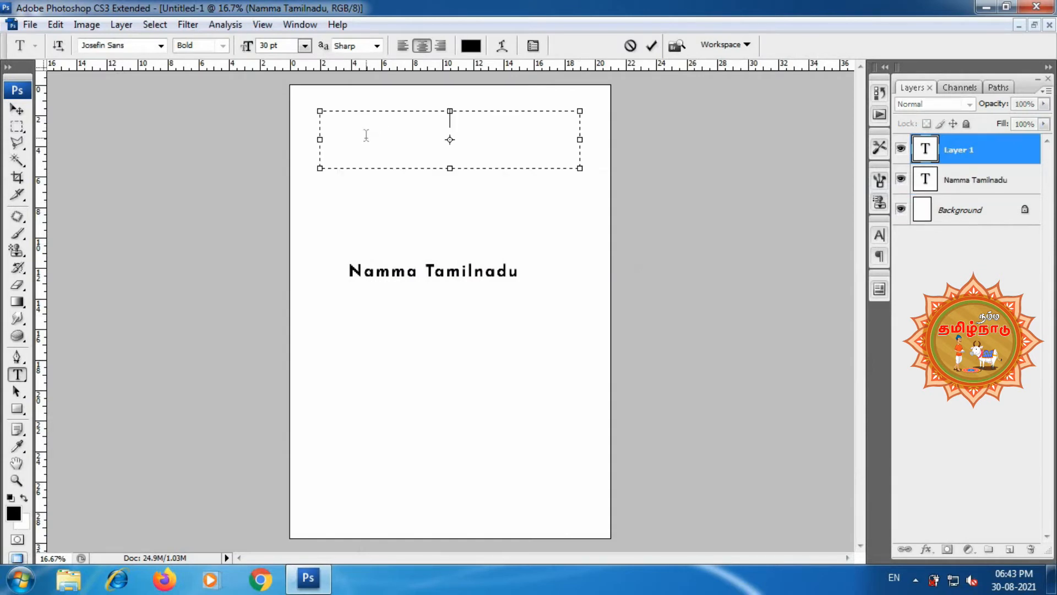
{"action": "type", "text": "Namma Tamiln"}
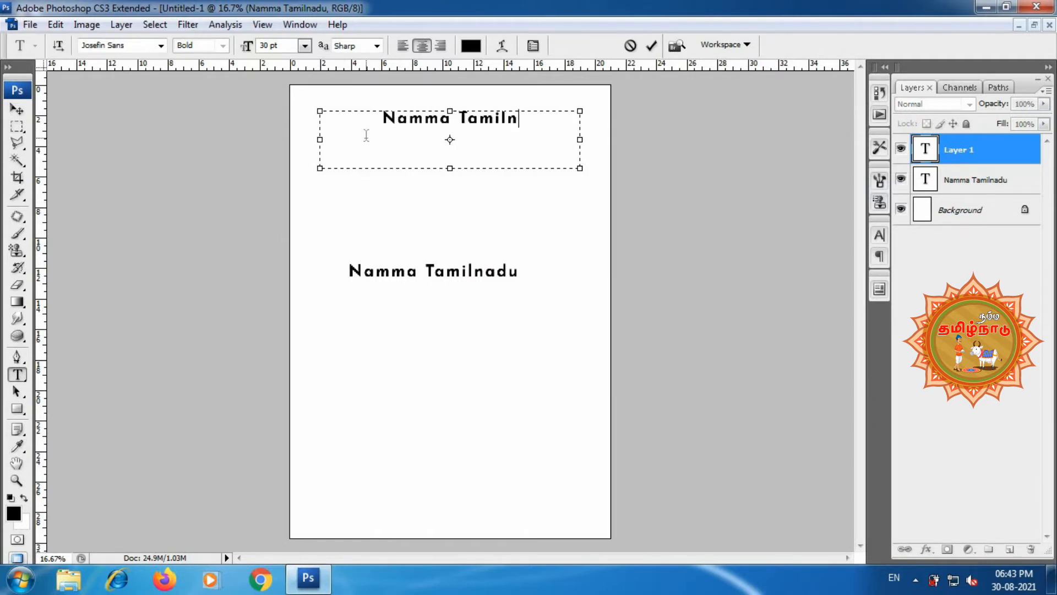
{"action": "type", "text": "adu"}
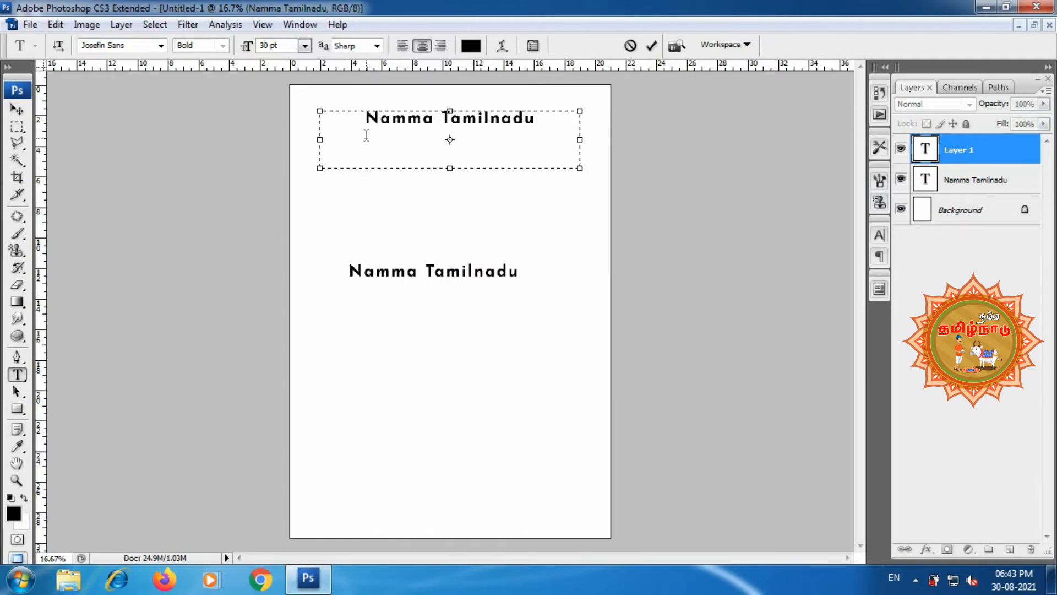
{"action": "left_click", "coordinate": [403, 49]}
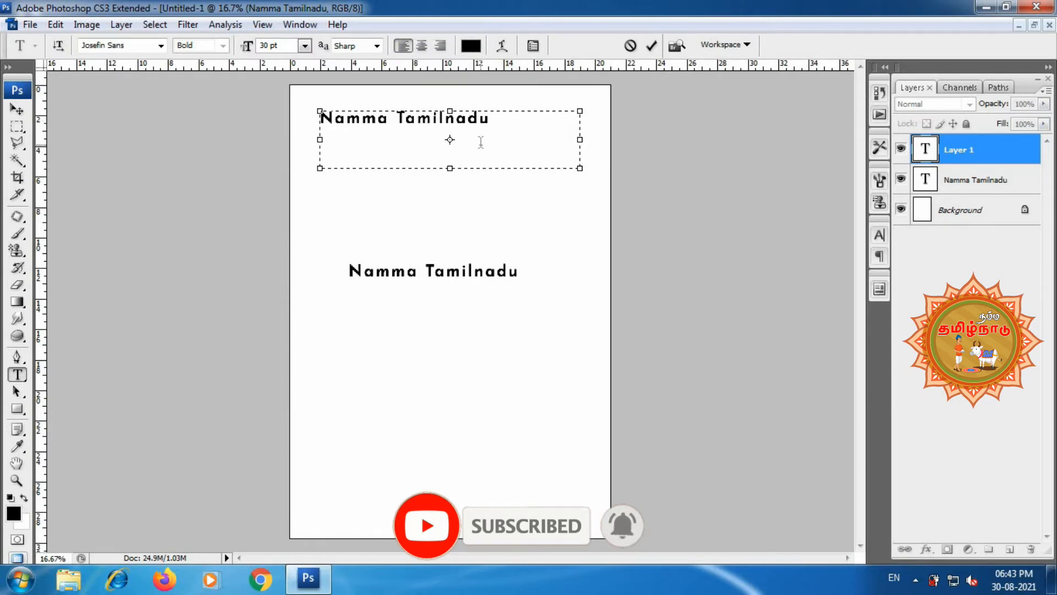
- Justify the paragraph text with its last line left-aligned, and set its left margin indent to 30 pt
{"action": "left_click", "coordinate": [879, 236]}
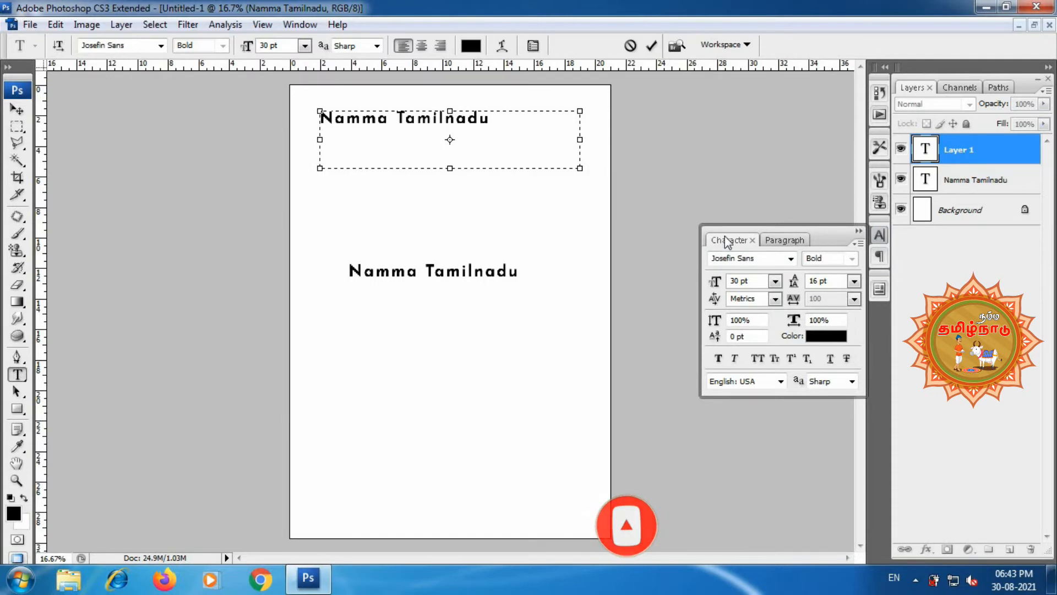
{"action": "left_click", "coordinate": [782, 242]}
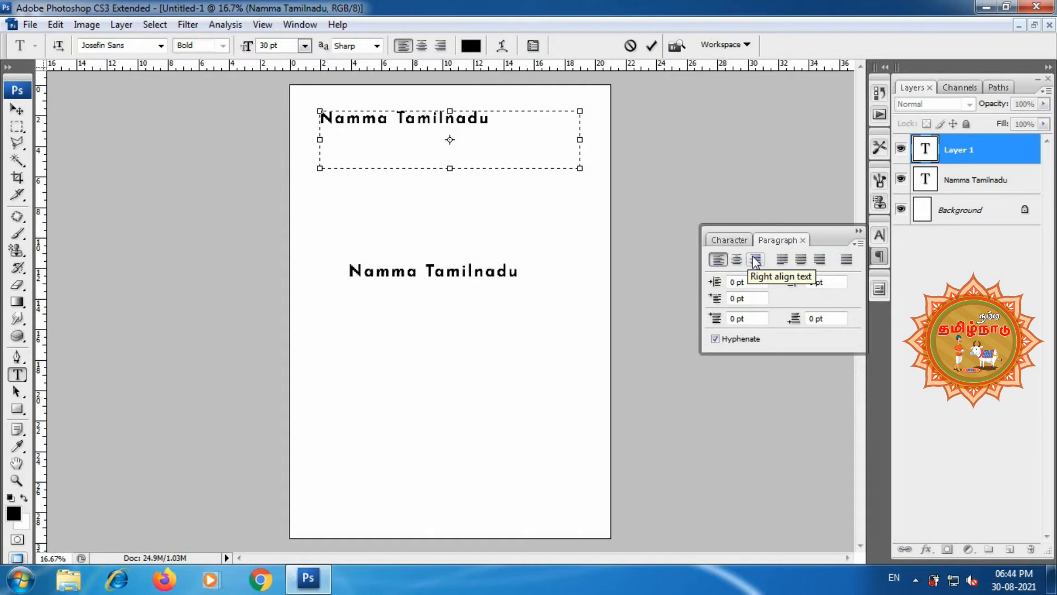
{"action": "left_click", "coordinate": [780, 262]}
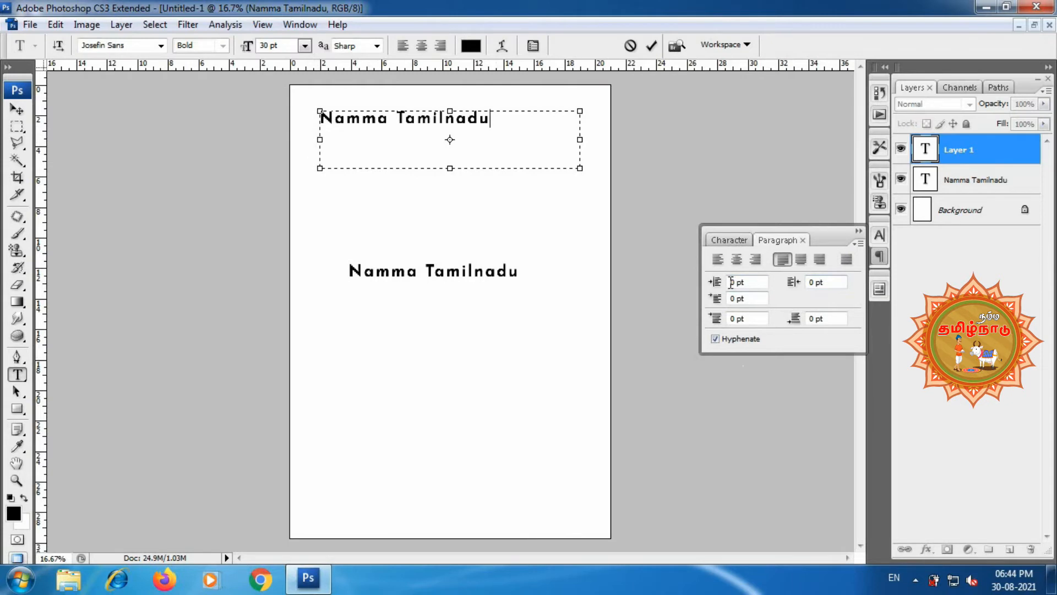
{"action": "type", "text": "1"}
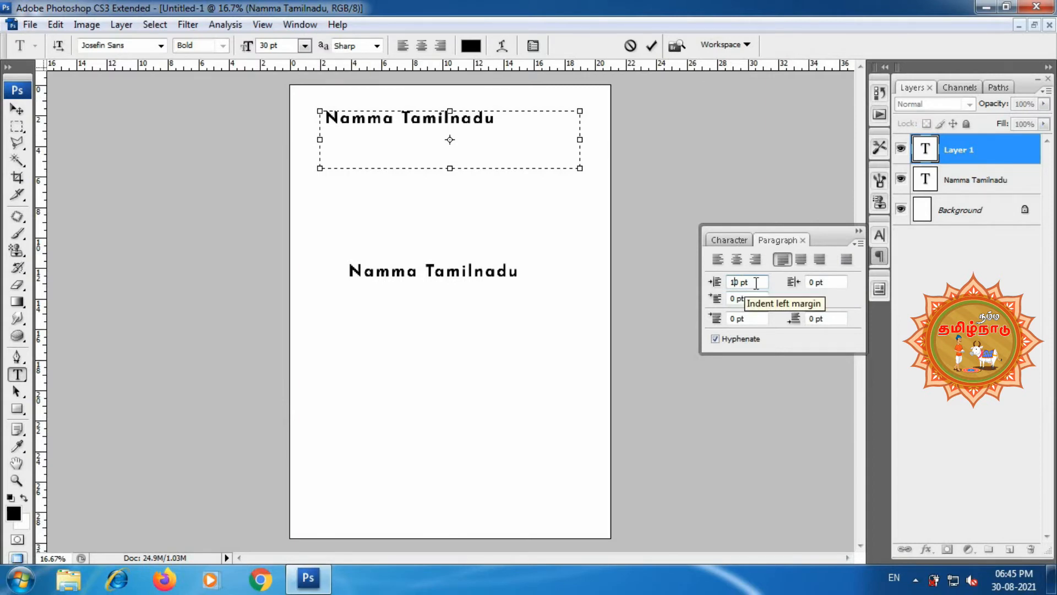
{"action": "key", "text": "BackSpace"}
{"action": "type", "text": "3"}
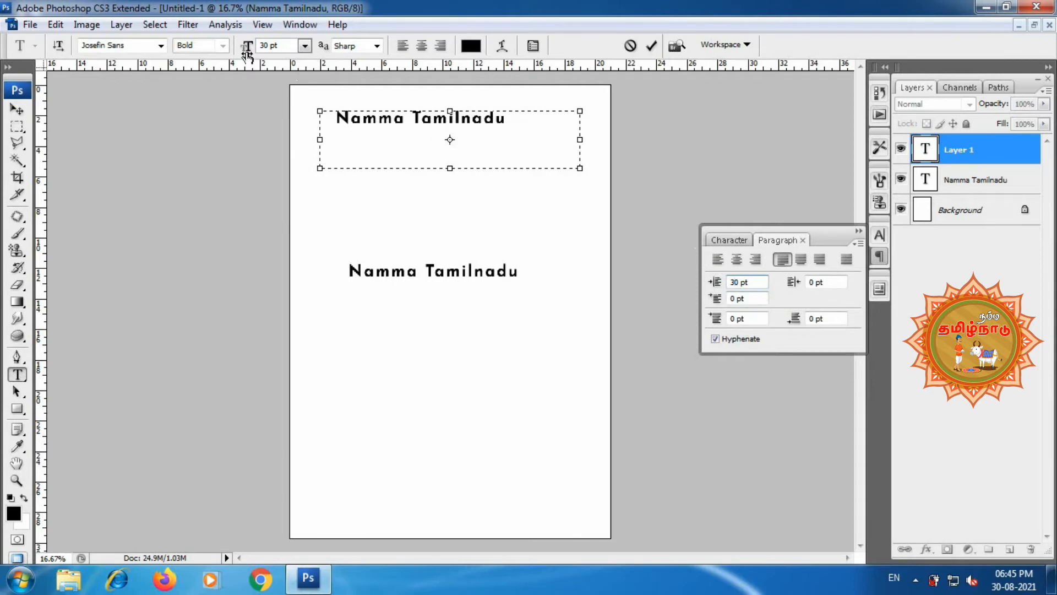
- Right-align the paragraph text and set its right margin indent to 30 pt
{"action": "left_click", "coordinate": [441, 46]}
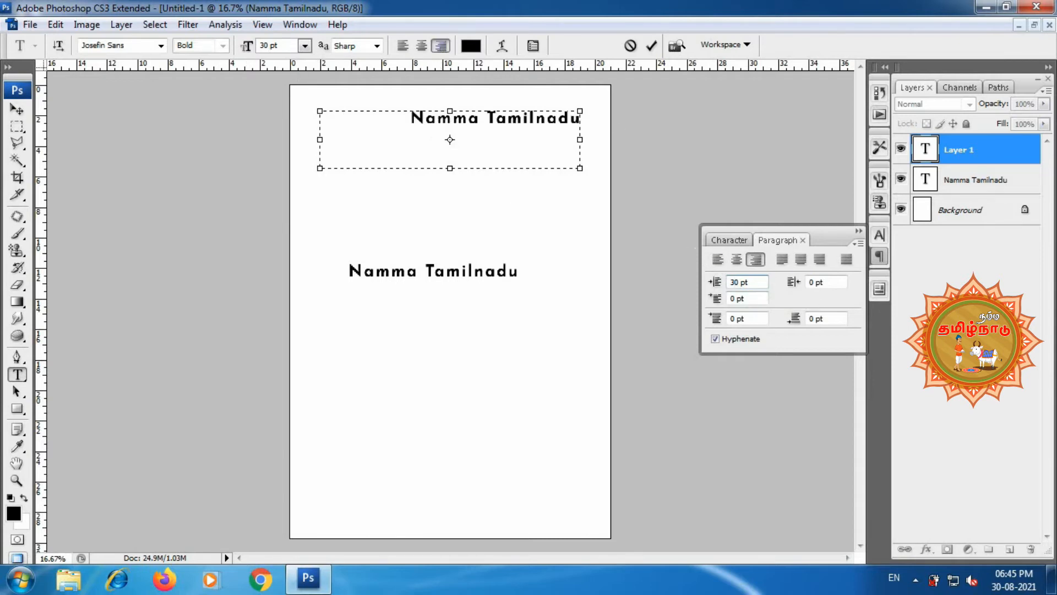
{"action": "left_click", "coordinate": [811, 282]}
{"action": "type", "text": "3"}
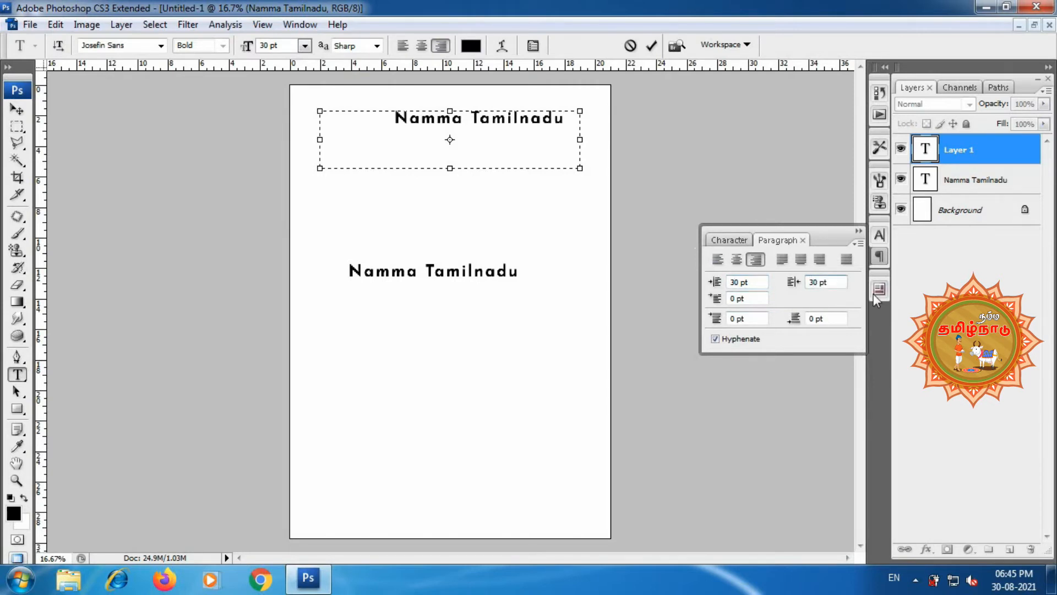
{"action": "left_click", "coordinate": [733, 298]}
- Set the leading at the text insertion point to 24 pt
{"action": "left_click", "coordinate": [730, 239]}
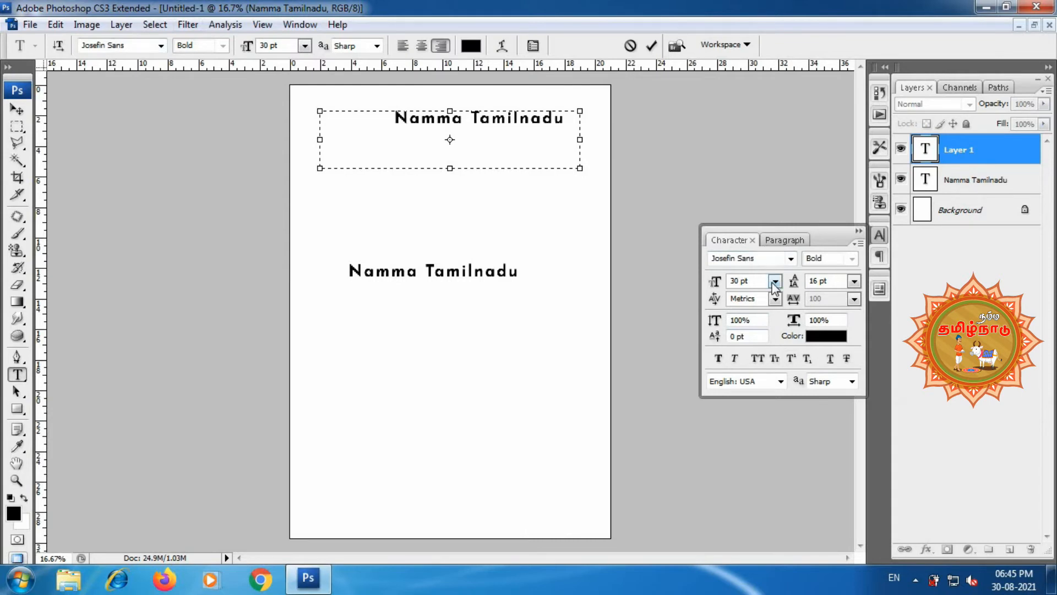
{"action": "left_click", "coordinate": [854, 281]}
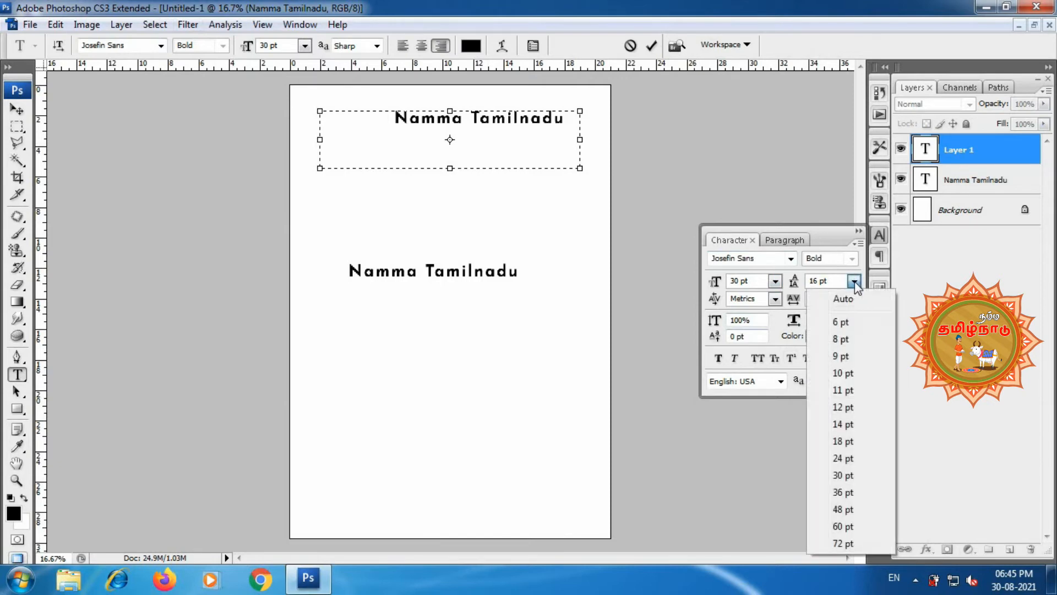
{"action": "left_click", "coordinate": [842, 458]}
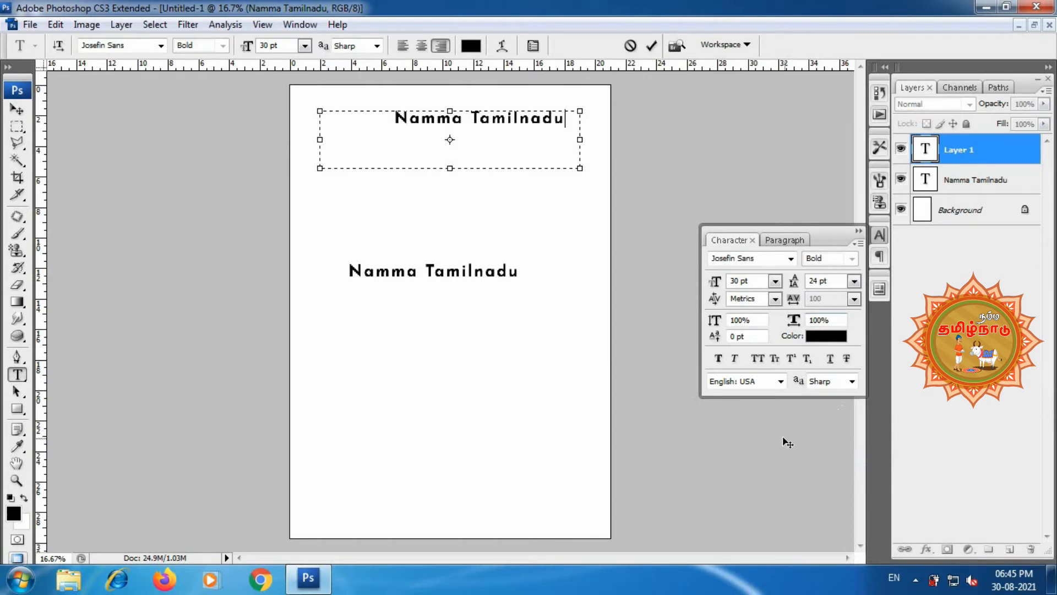
- Select the whole paragraph text and try faux bold, faux italic, all caps and small caps on it
{"action": "left_click", "coordinate": [719, 359]}
{"action": "left_click_drag", "start_coordinate": [568, 119], "coordinate": [391, 118]}
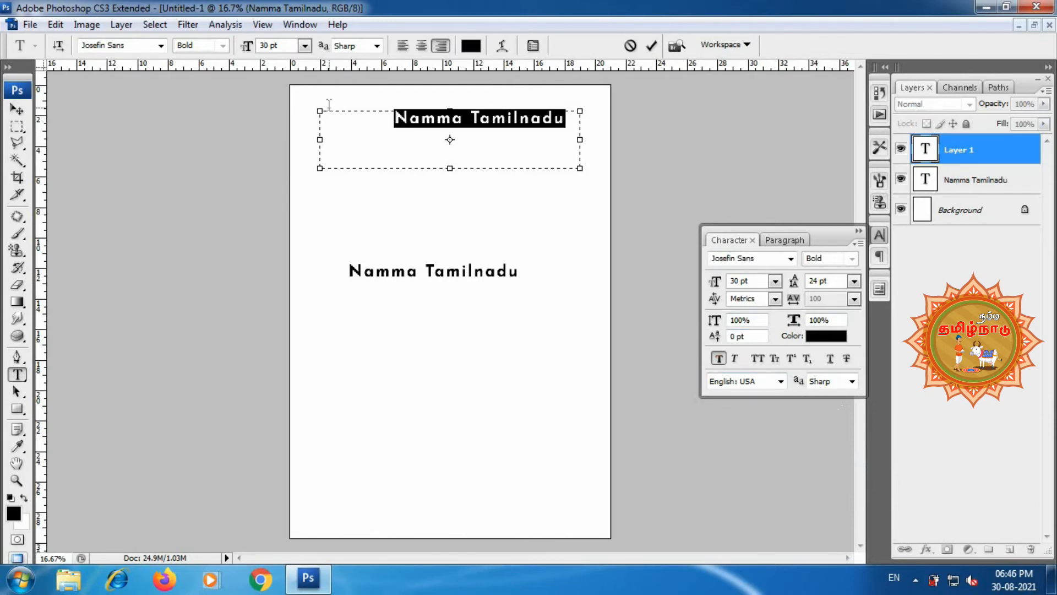
{"action": "left_click", "coordinate": [718, 359]}
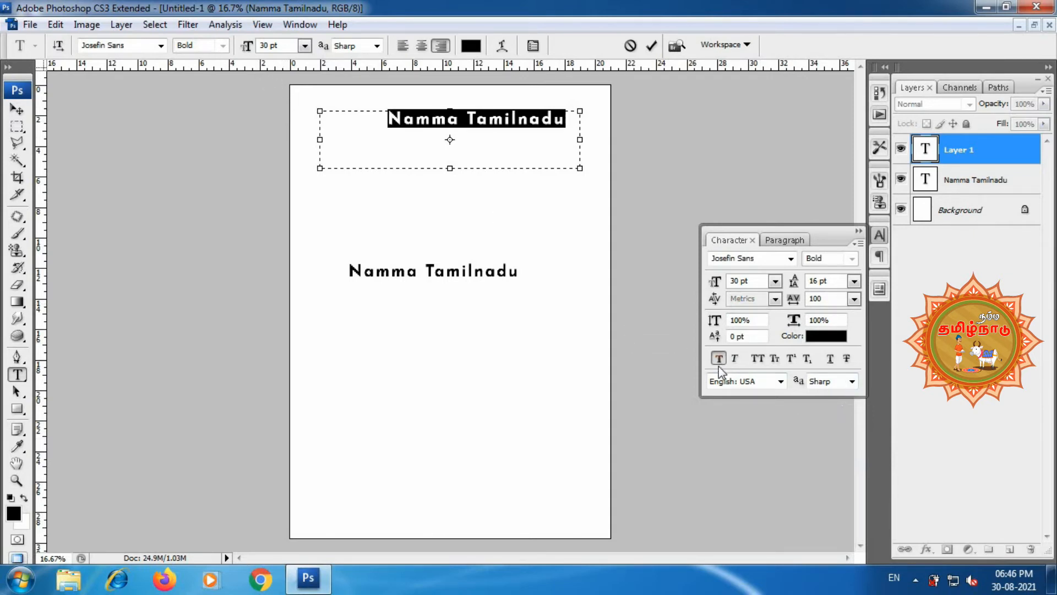
{"action": "left_click", "coordinate": [734, 361]}
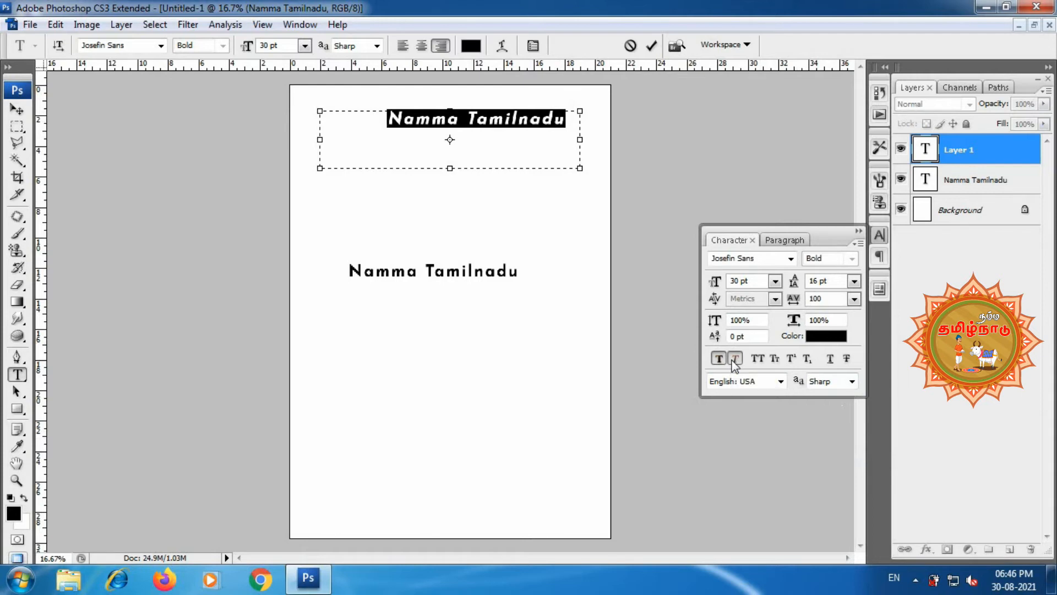
{"action": "left_click", "coordinate": [757, 358]}
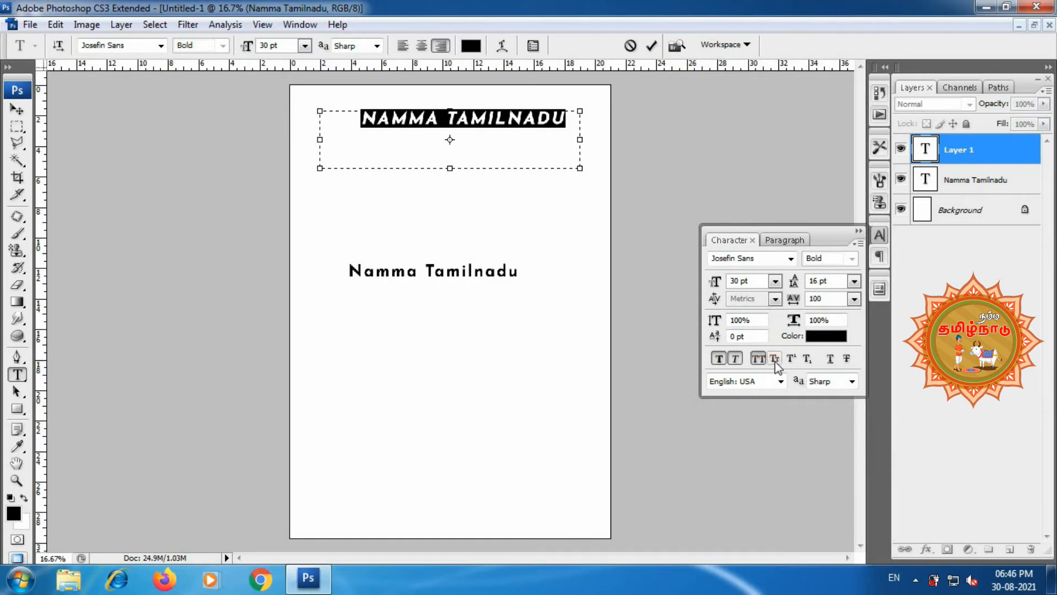
{"action": "left_click", "coordinate": [775, 360]}
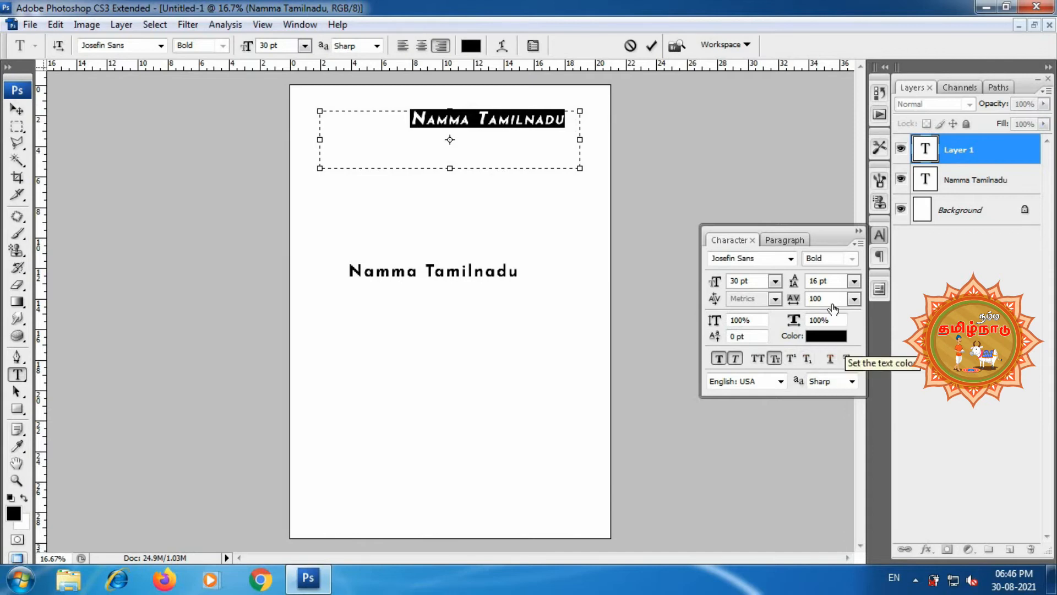
- Remove the small caps, faux italic and faux bold styles from the paragraph text
{"action": "left_click", "coordinate": [775, 358]}
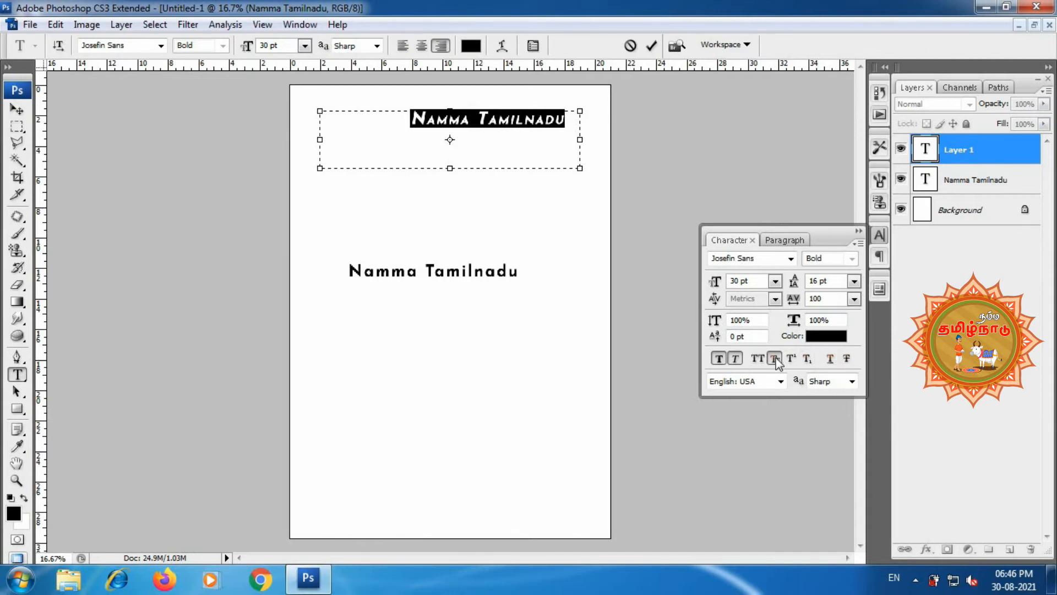
{"action": "left_click", "coordinate": [735, 358]}
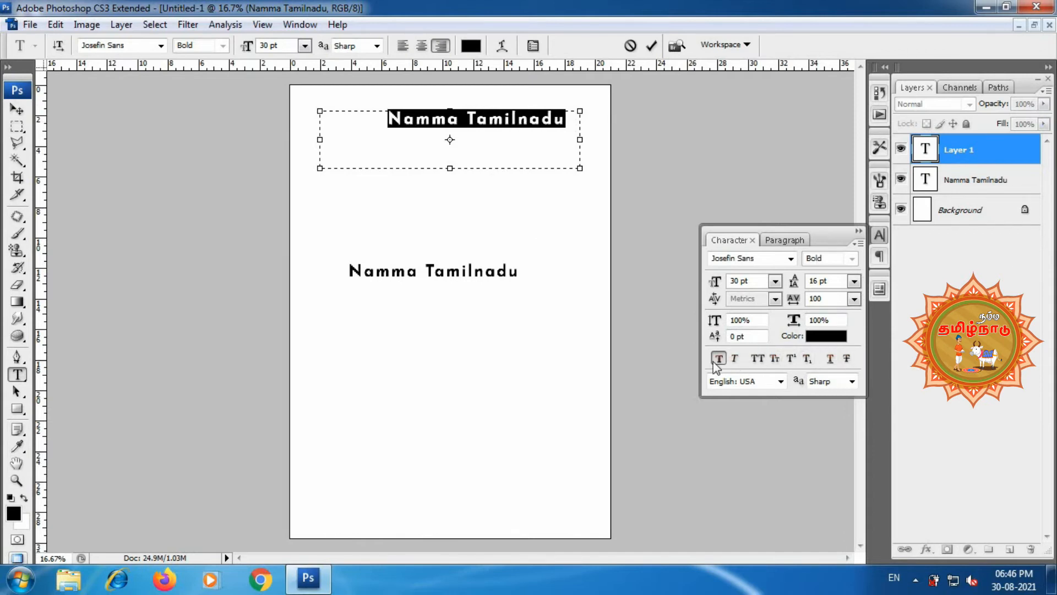
{"action": "left_click", "coordinate": [859, 231]}
- Change the paragraph text colour to dark red (8e0000) and commit the text
{"action": "left_click", "coordinate": [470, 46]}
{"action": "left_click_drag", "start_coordinate": [704, 359], "coordinate": [722, 315]}
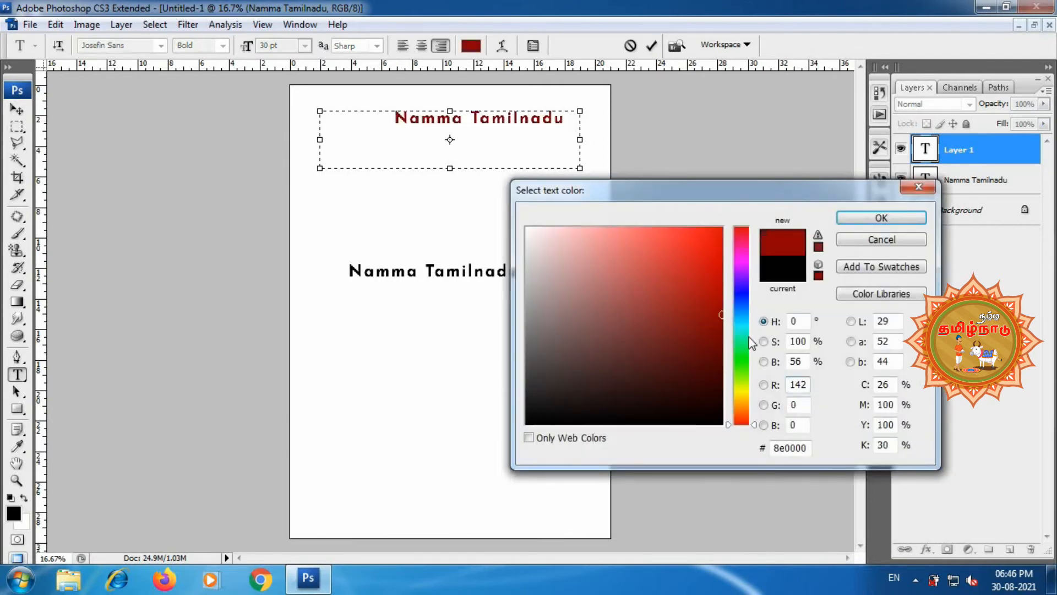
{"action": "left_click", "coordinate": [881, 218]}
{"action": "key", "text": "ctrl+Return"}
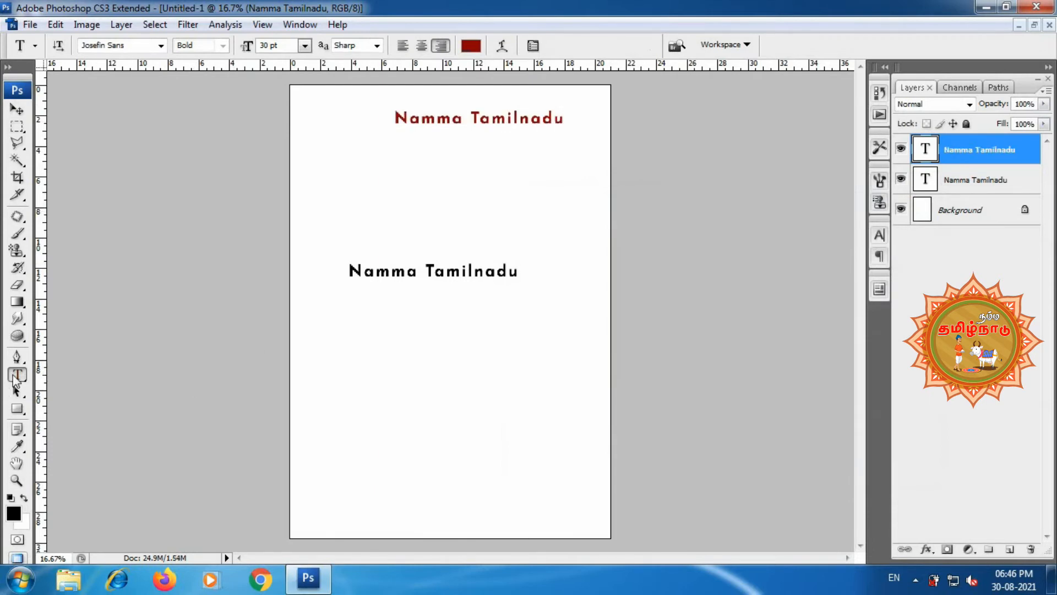
- Add the horizontal point text "Namma Tamil Nadu" below the black text and move it fully onto the page
{"action": "left_click_drag", "start_coordinate": [17, 376], "coordinate": [68, 380]}
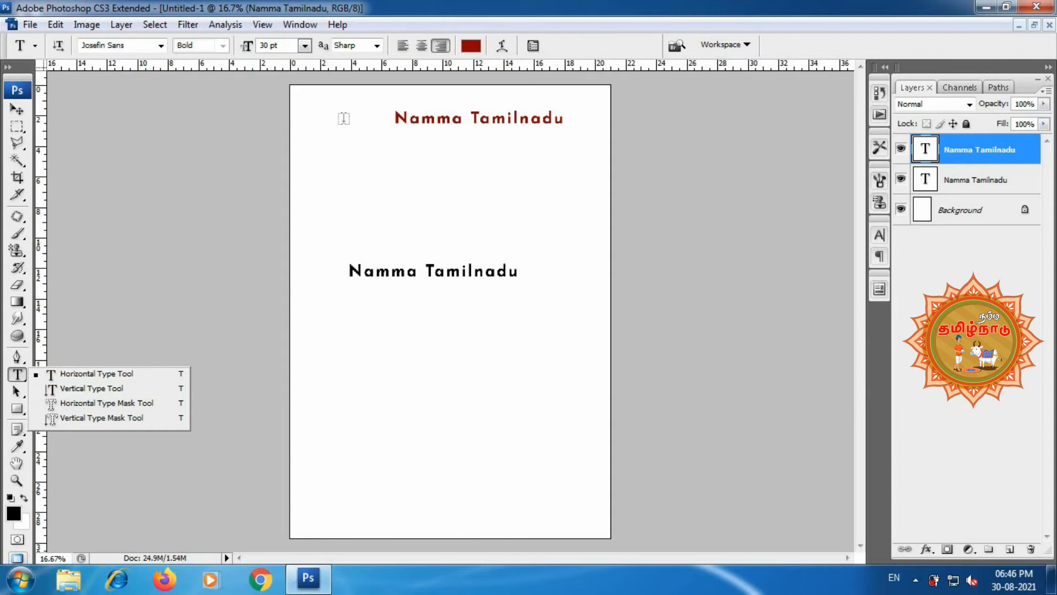
{"action": "left_click", "coordinate": [343, 340]}
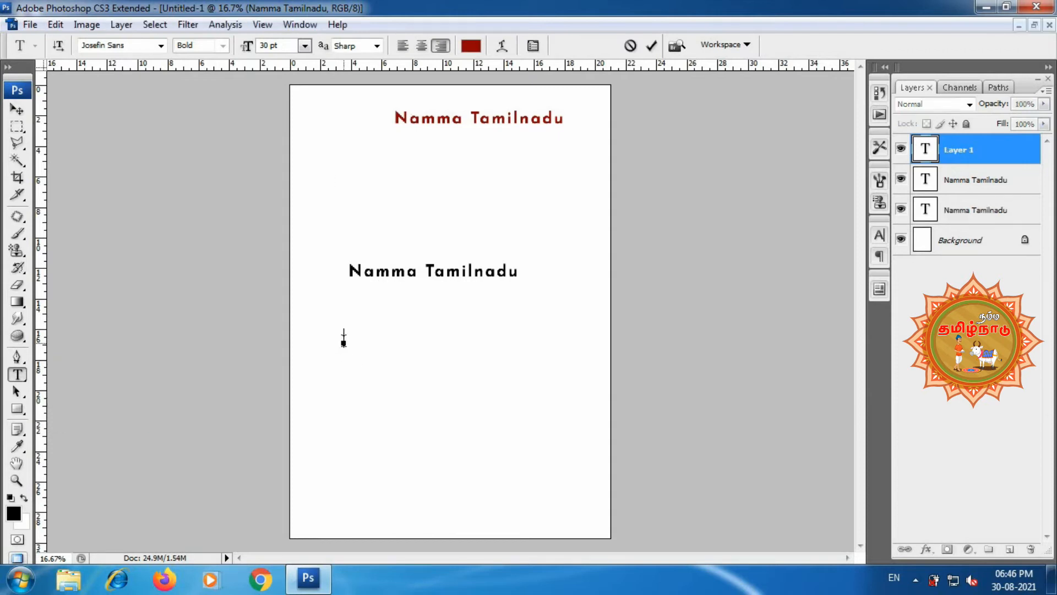
{"action": "type", "text": "Namma"}
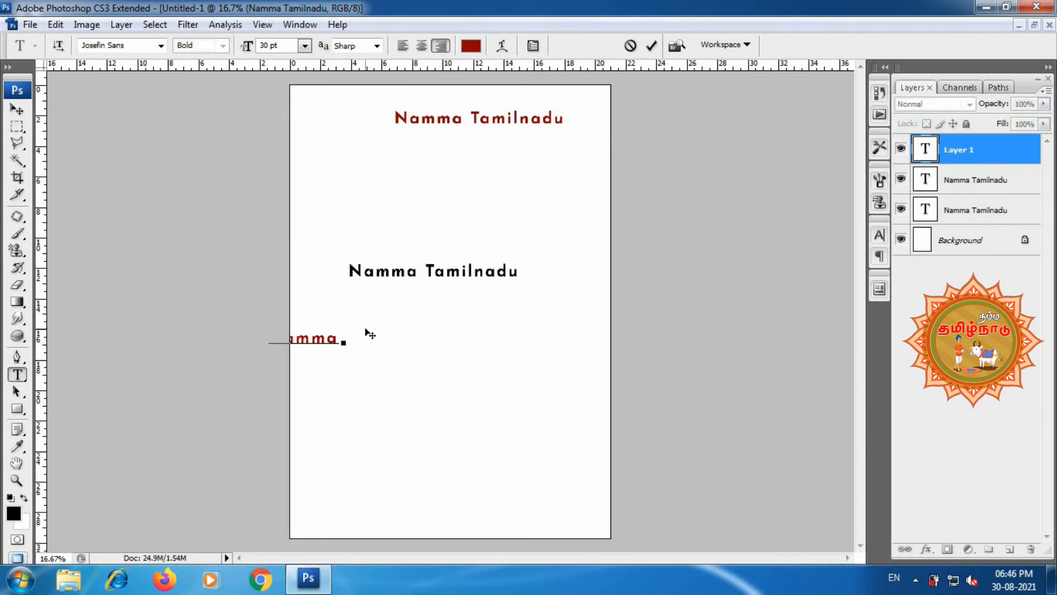
{"action": "type", "text": " Tam"}
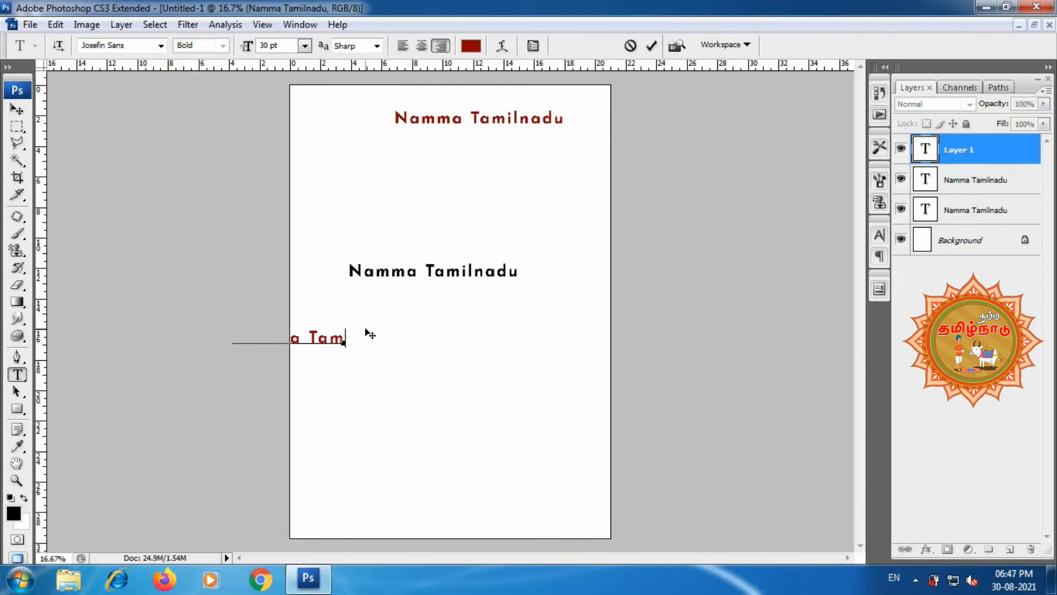
{"action": "type", "text": "il Na"}
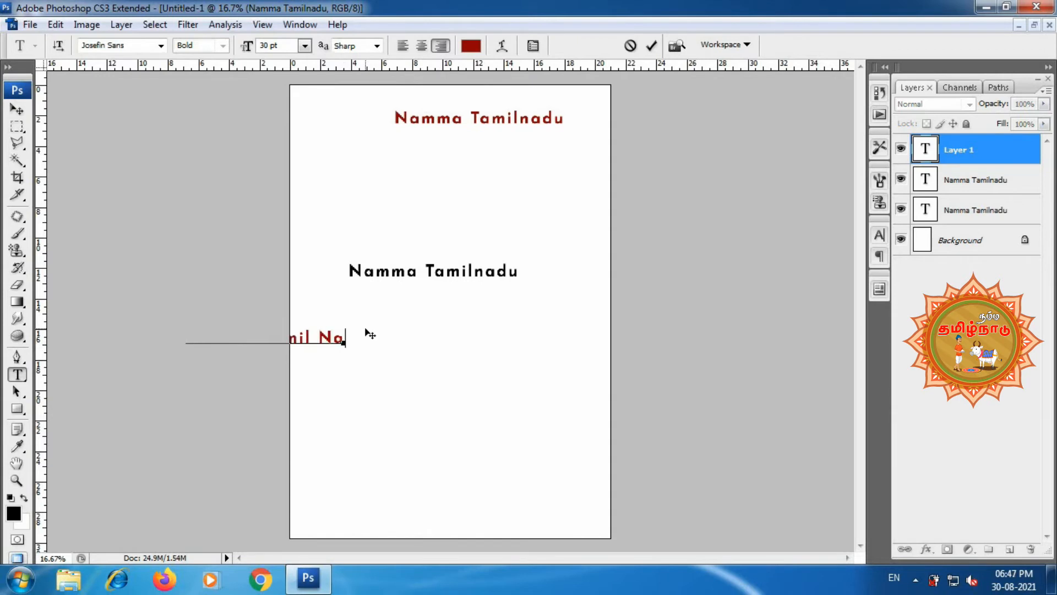
{"action": "type", "text": "du"}
{"action": "key", "text": "BackSpace"}
{"action": "type", "text": "u"}
{"action": "left_click_drag", "start_coordinate": [355, 415], "coordinate": [514, 416]}
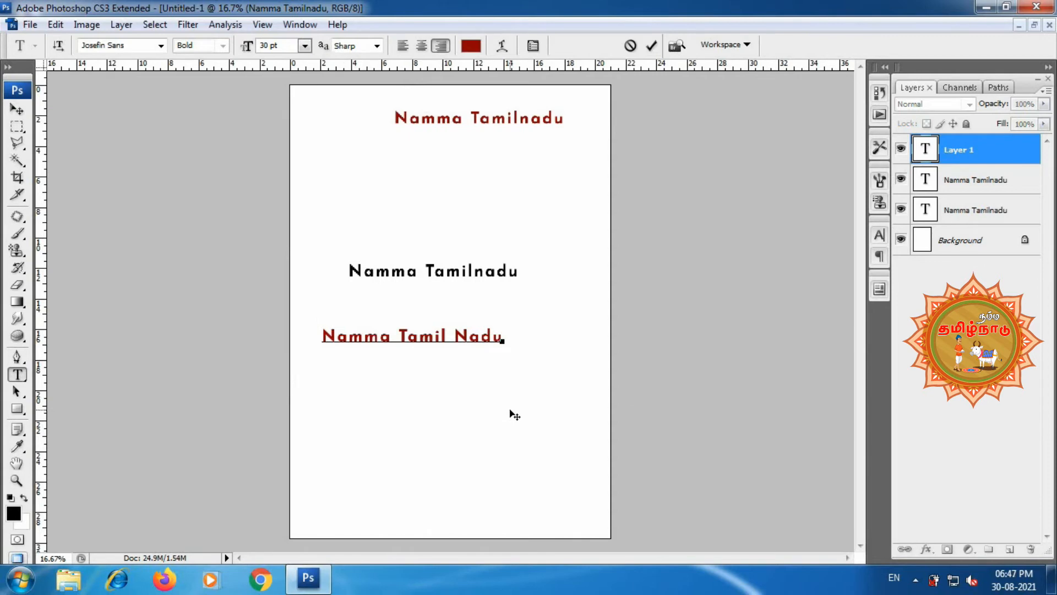
{"action": "key", "text": "ctrl+Return"}
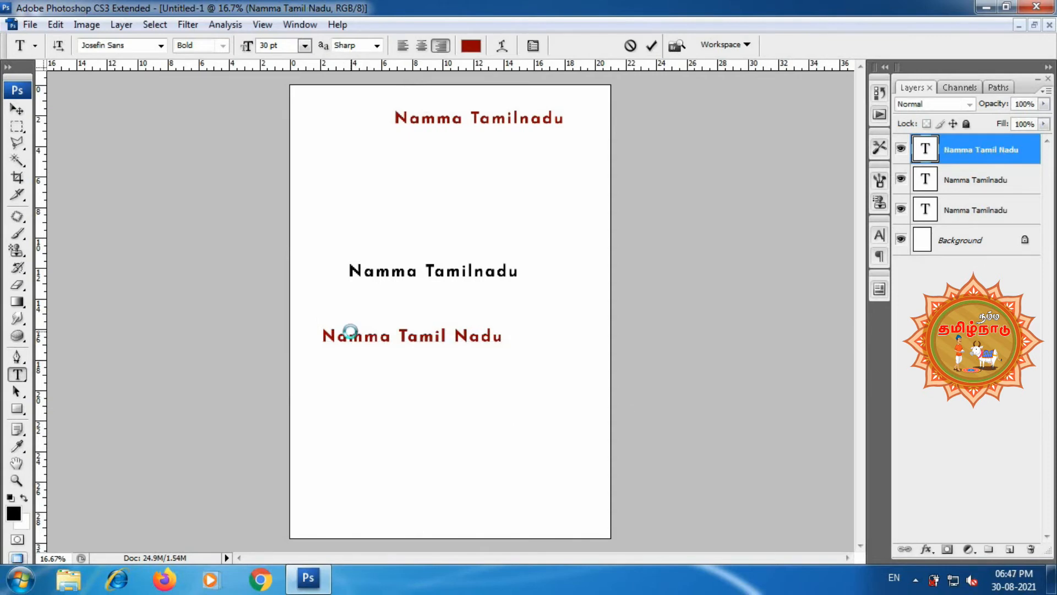
- Add the vertical text "Namma Tamilnadu" with the Vertical Type Tool near the page's right edge, position it fully on the page, and commit it
{"action": "left_click", "coordinate": [17, 374]}
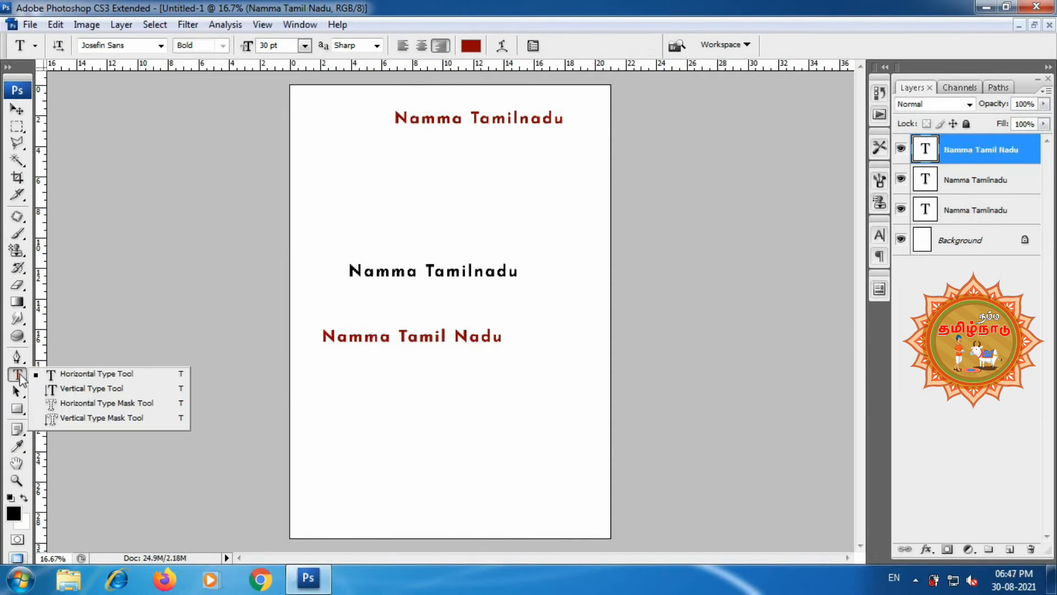
{"action": "left_click", "coordinate": [80, 389]}
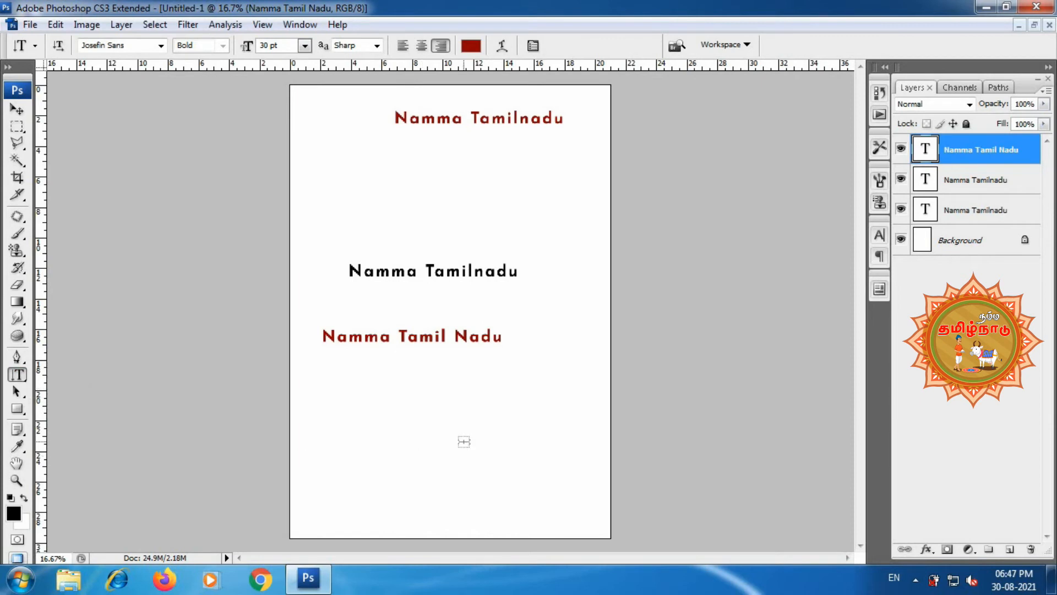
{"action": "left_click", "coordinate": [573, 195]}
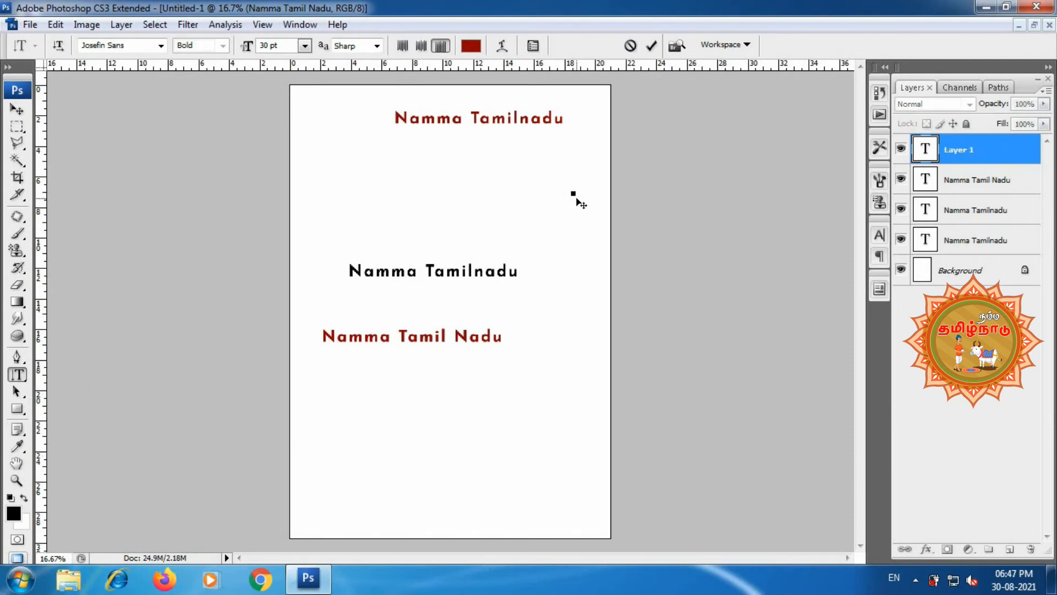
{"action": "type", "text": "Namma"}
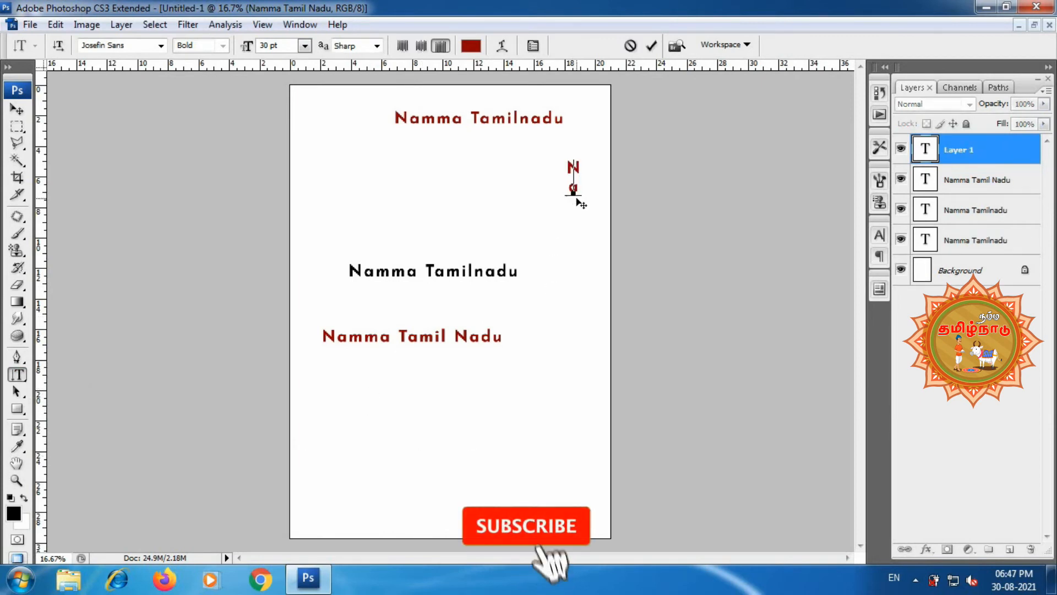
{"action": "type", "text": " Ta"}
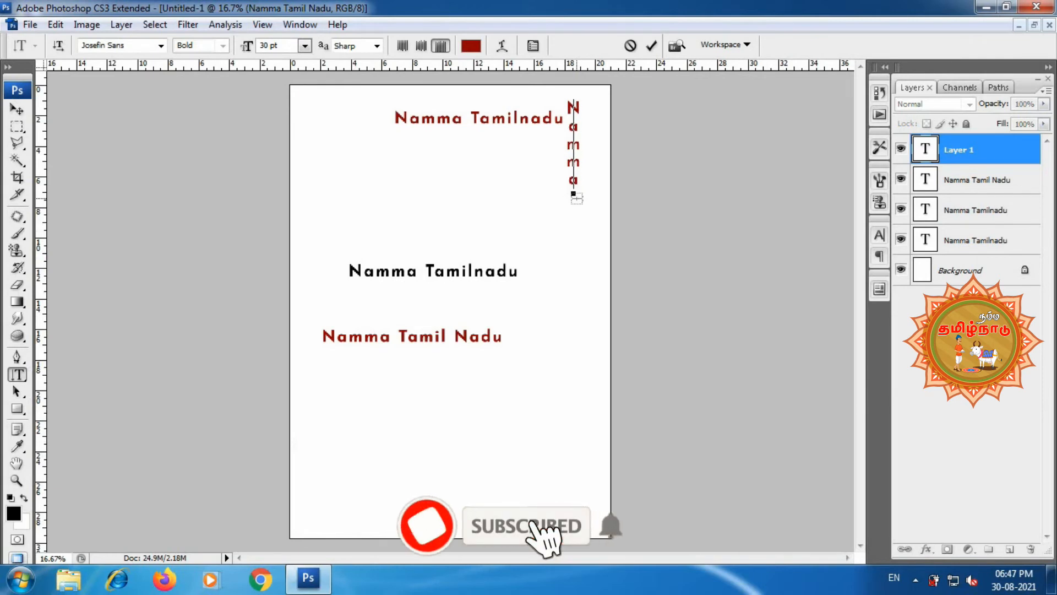
{"action": "type", "text": "milna"}
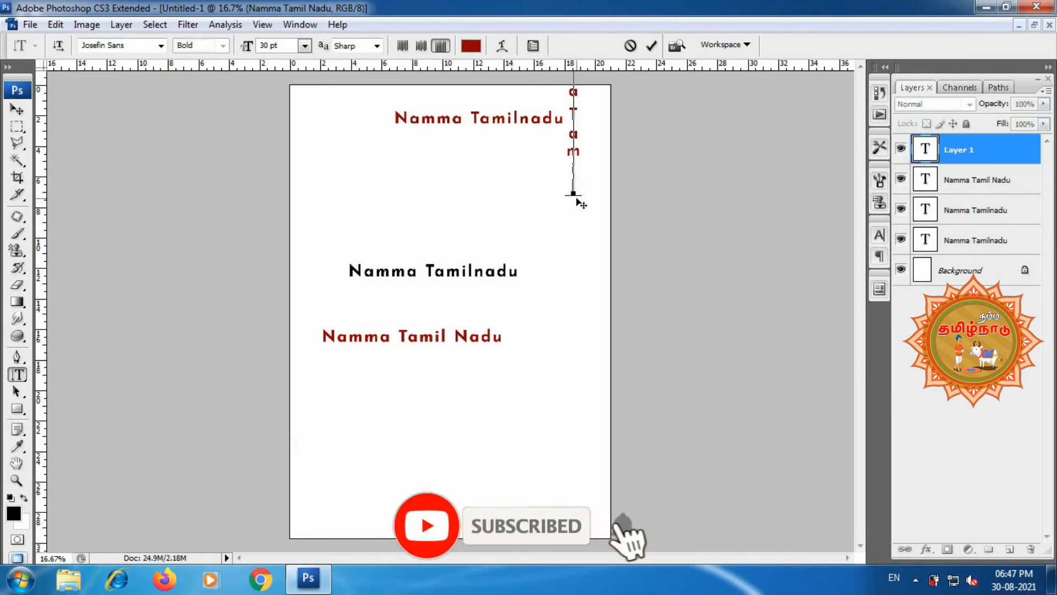
{"action": "type", "text": "du"}
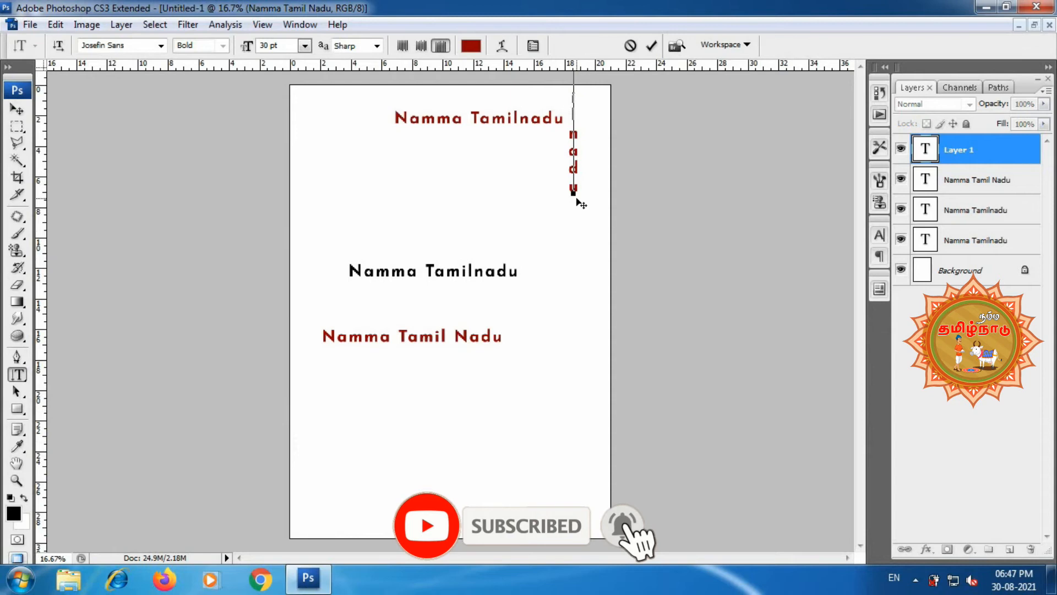
{"action": "left_click_drag", "start_coordinate": [447, 165], "coordinate": [453, 361]}
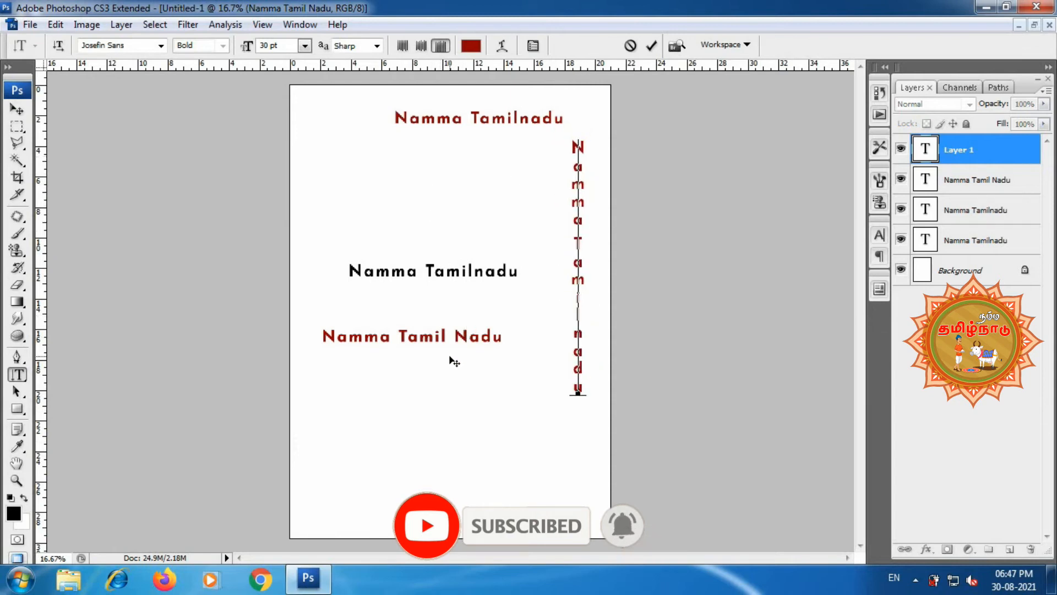
{"action": "key", "text": "ctrl+Return"}
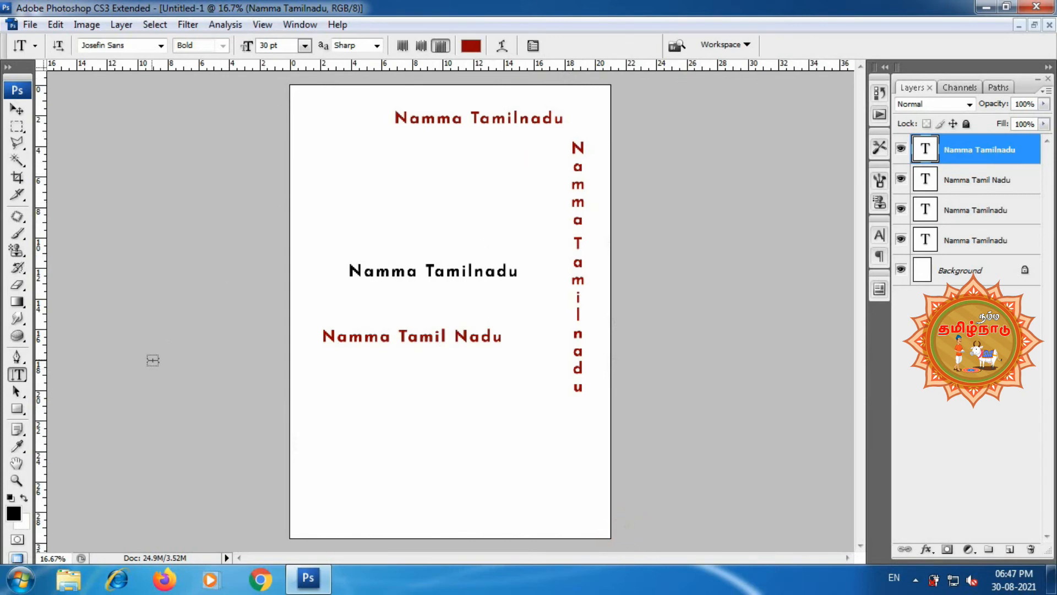
- Open the Chrysanthemum picture from the Sample Pictures folder
{"action": "left_click", "coordinate": [16, 375]}
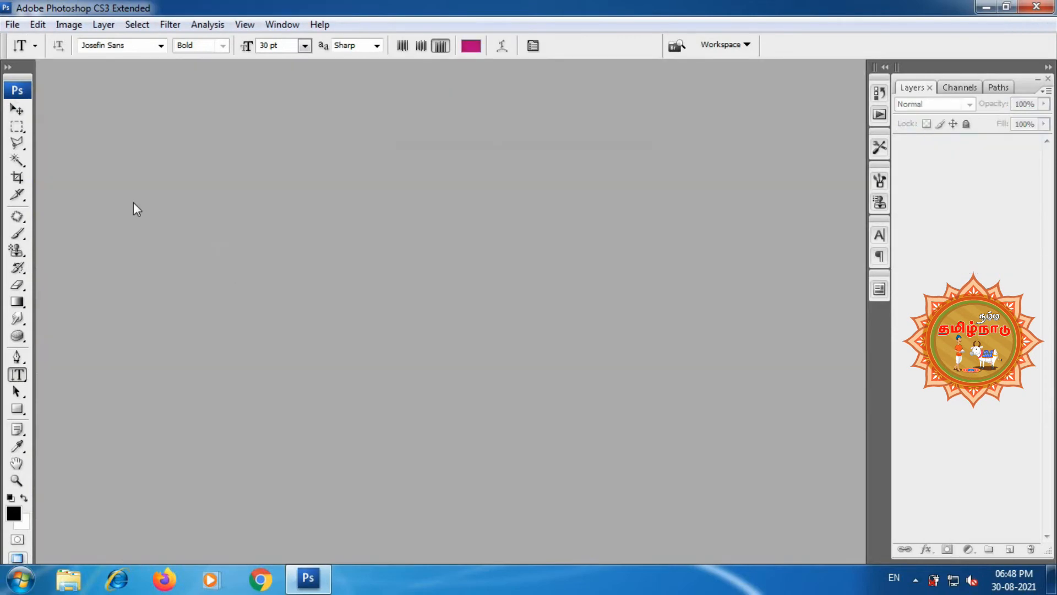
{"action": "left_click", "coordinate": [12, 24]}
{"action": "left_click", "coordinate": [22, 57]}
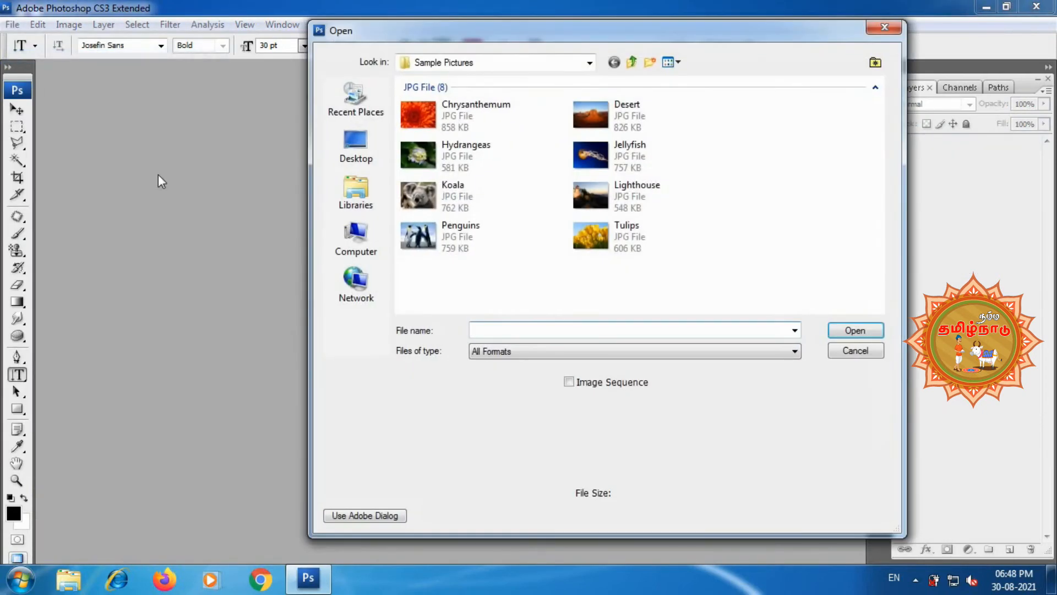
{"action": "double_click", "coordinate": [444, 111]}
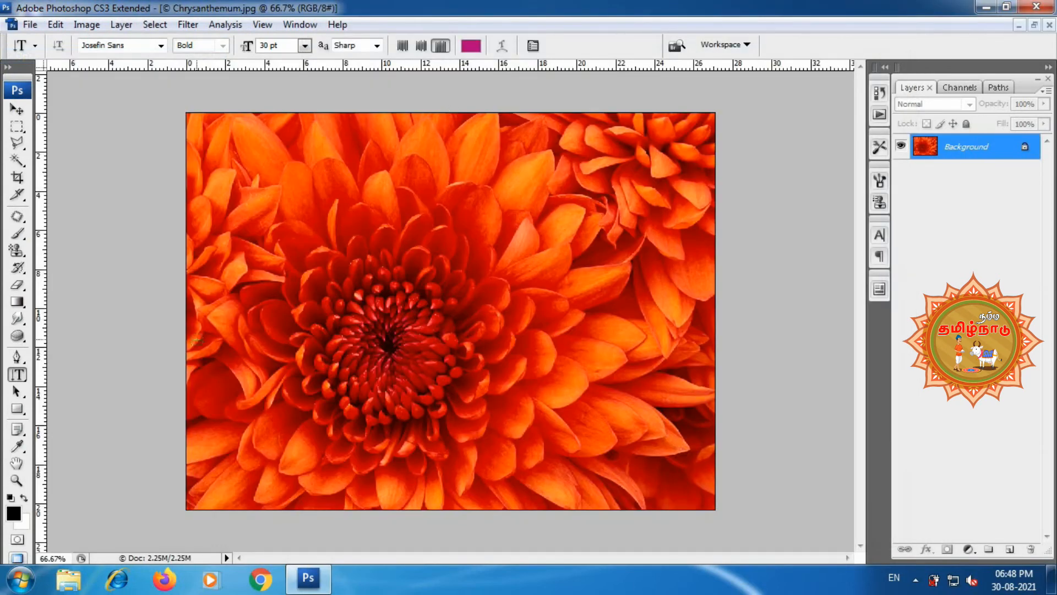
- Create a 72 pt "Namma Tamilnadu" selection across the flower photo's upper part with the Horizontal Type Mask Tool
{"action": "left_click", "coordinate": [17, 380]}
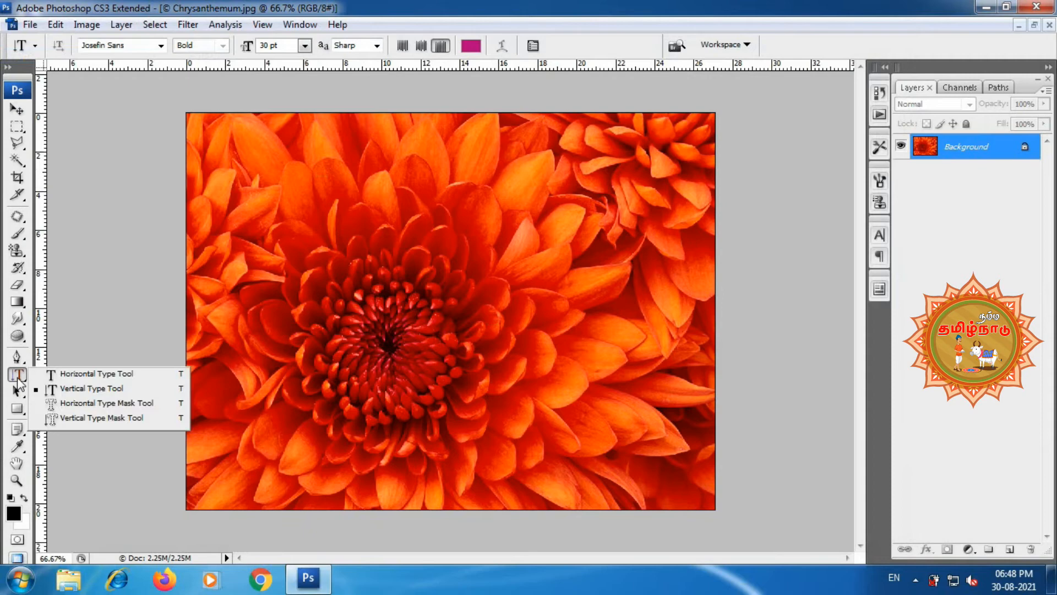
{"action": "left_click", "coordinate": [97, 402]}
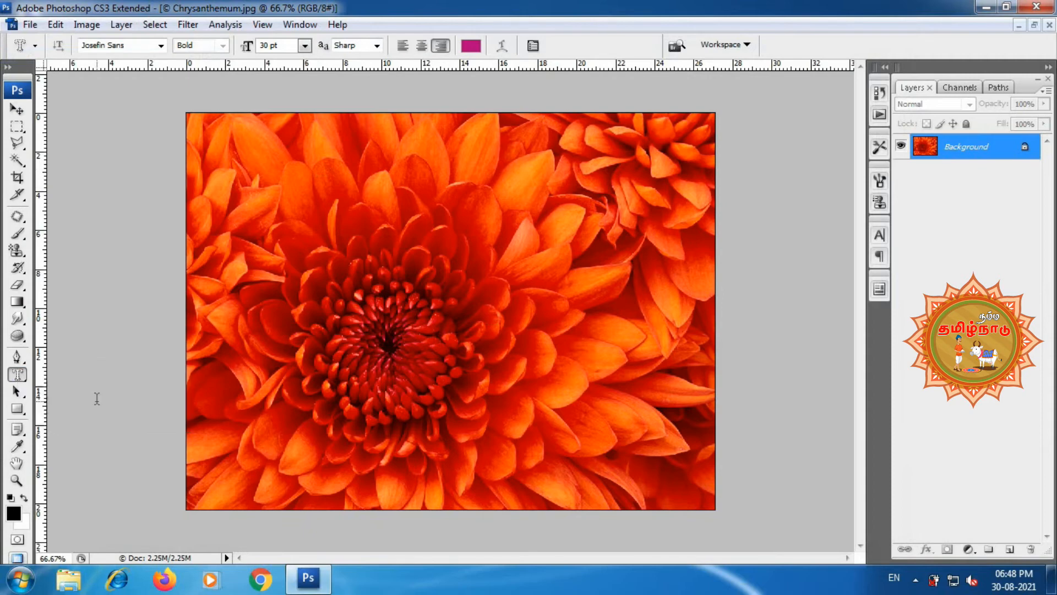
{"action": "left_click", "coordinate": [264, 158]}
{"action": "left_click", "coordinate": [304, 46]}
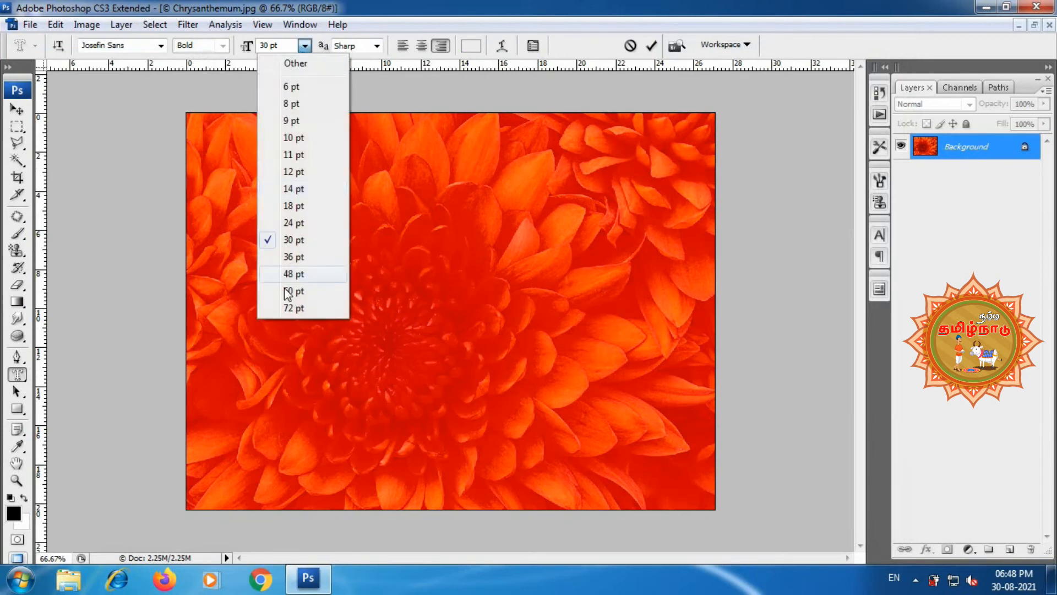
{"action": "left_click", "coordinate": [293, 308]}
{"action": "left_click_drag", "start_coordinate": [237, 235], "coordinate": [213, 249]}
{"action": "type", "text": "NAMMA"}
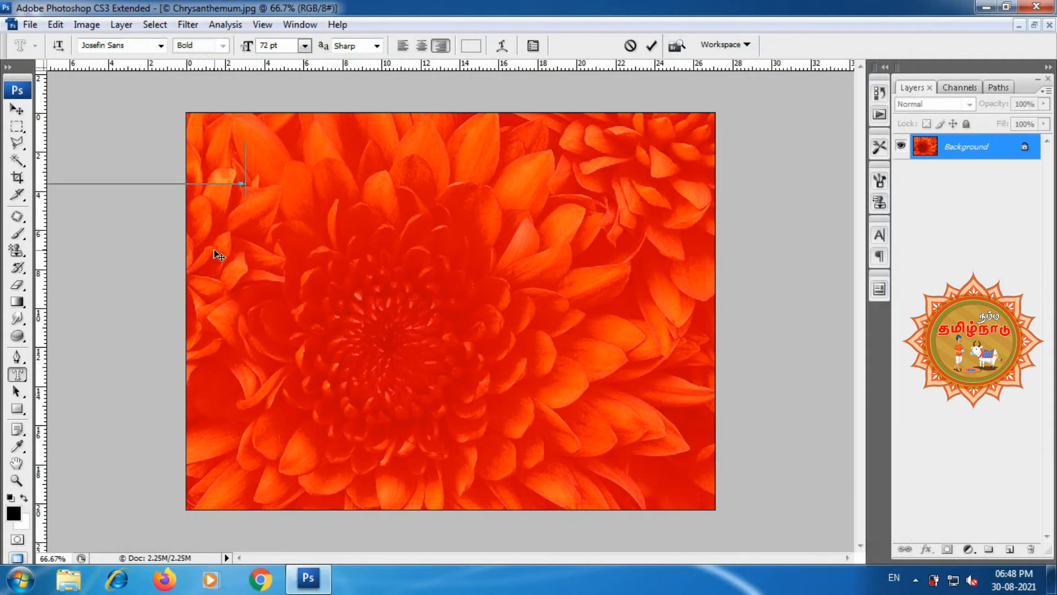
{"action": "type", "text": " TAMI"}
{"action": "left_click_drag", "start_coordinate": [169, 321], "coordinate": [636, 372]}
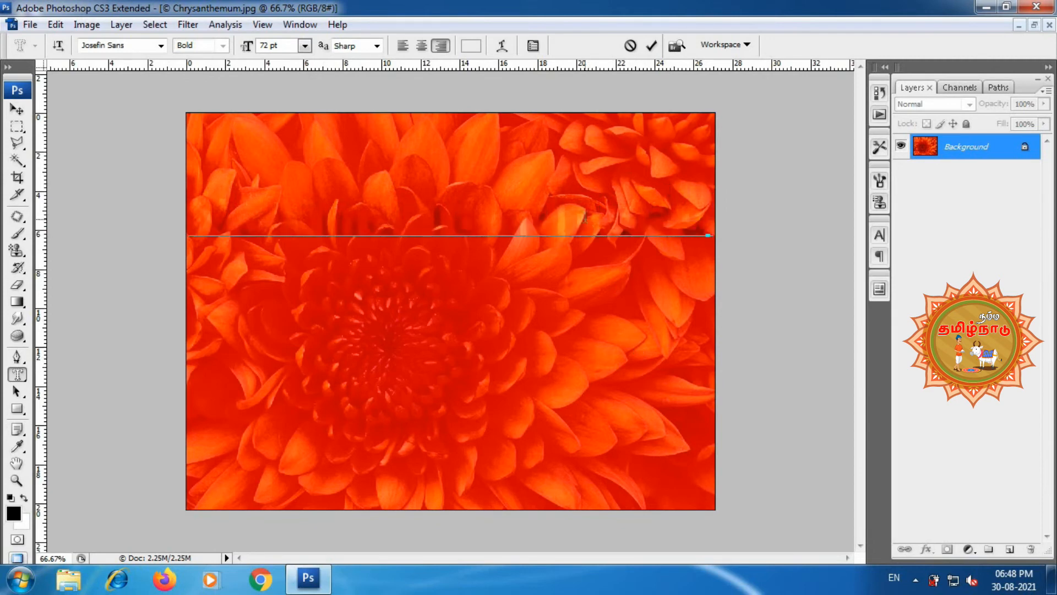
{"action": "key", "text": "ctrl+Return"}
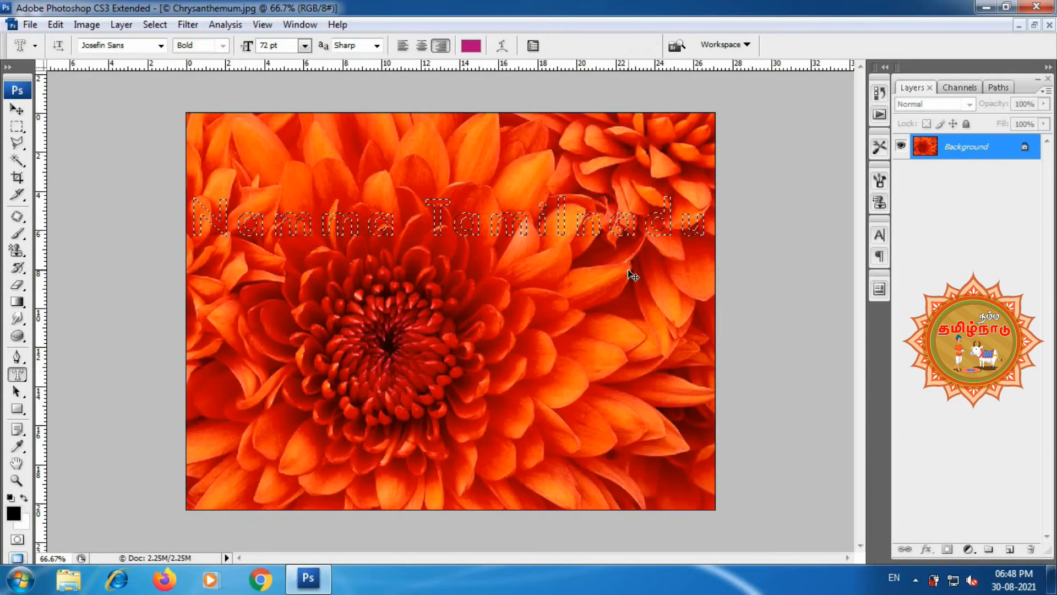
- Copy the text-shaped selection to a new layer and hide the Background layer
{"action": "key", "text": "ctrl+j"}
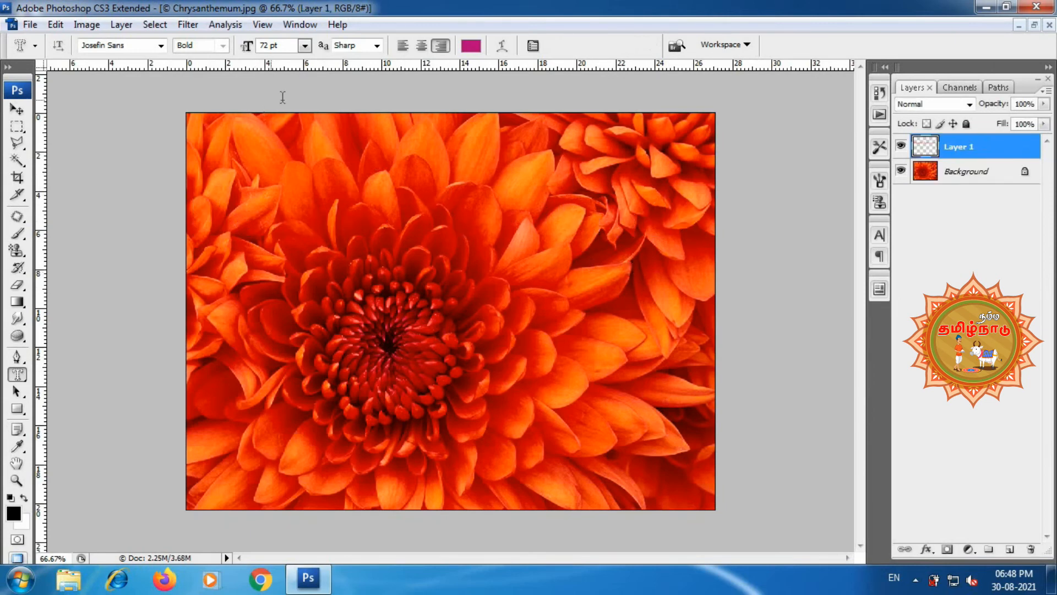
{"action": "left_click", "coordinate": [901, 172]}
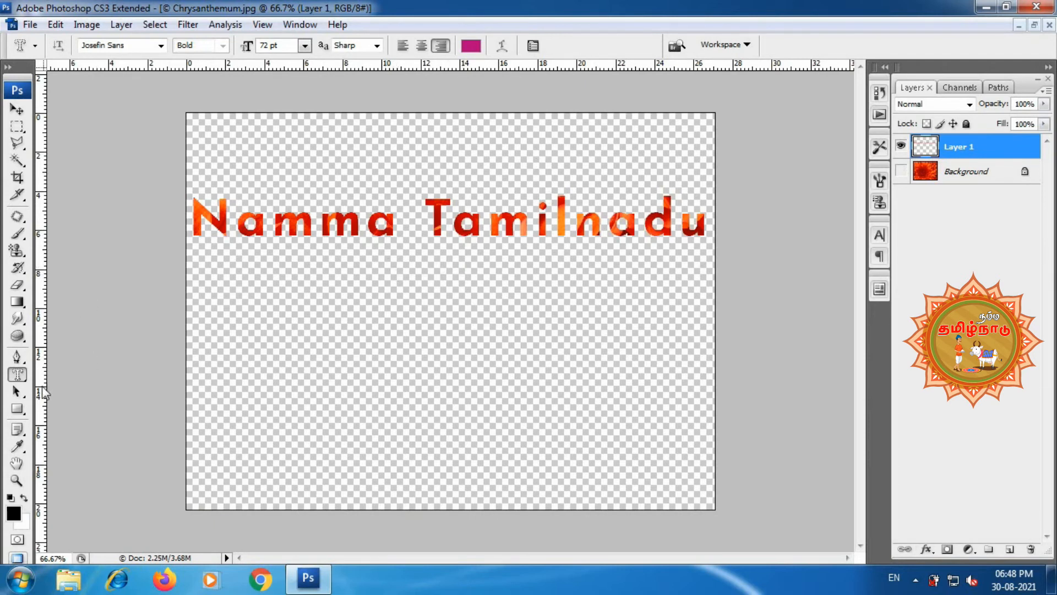
{"action": "left_click", "coordinate": [17, 375]}
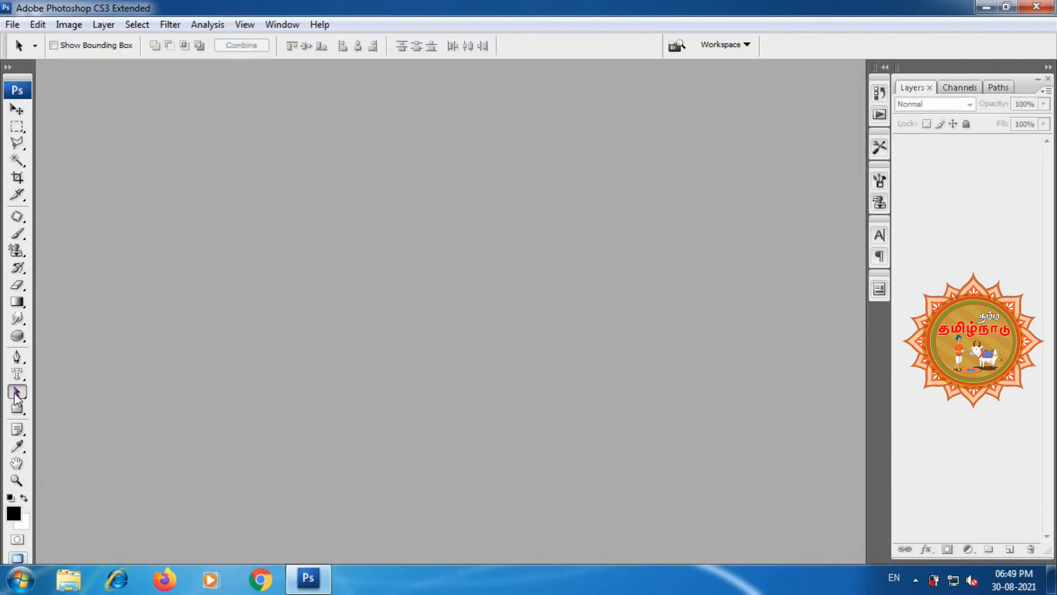
{"action": "left_click", "coordinate": [17, 391]}
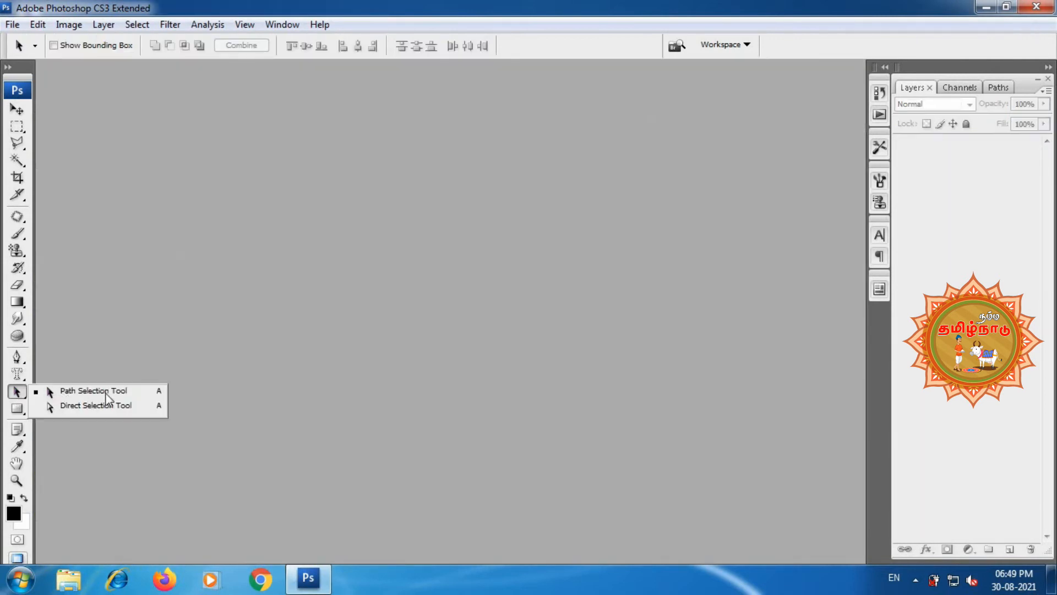
- Draw a closed seven-point path with the Pen tool in the middle of the blank page, with a curved point at its base
{"action": "left_click", "coordinate": [16, 359]}
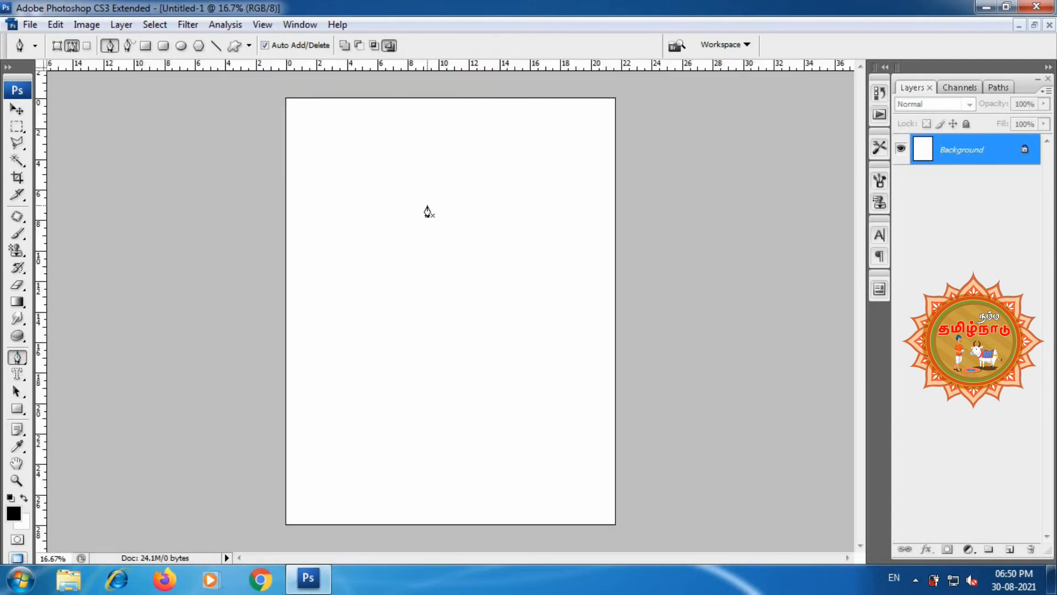
{"action": "left_click", "coordinate": [428, 206]}
{"action": "left_click", "coordinate": [509, 285]}
{"action": "left_click_drag", "start_coordinate": [442, 421], "coordinate": [424, 420]}
{"action": "left_click", "coordinate": [356, 347]}
{"action": "left_click", "coordinate": [361, 248]}
{"action": "left_click", "coordinate": [390, 219]}
{"action": "left_click", "coordinate": [421, 206]}
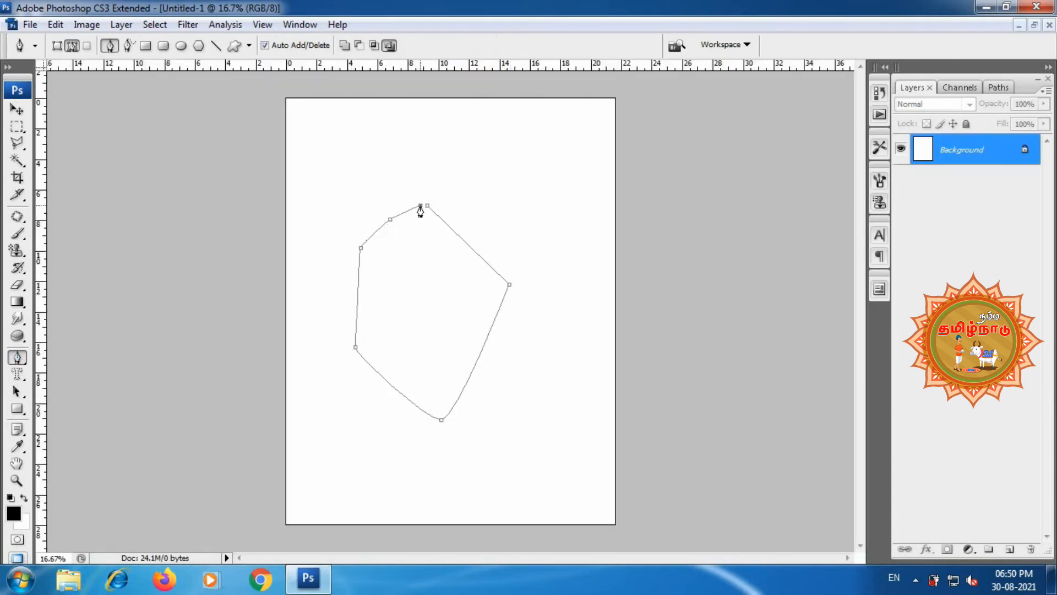
{"action": "left_click", "coordinate": [427, 207]}
- Move the whole closed path around the page with the Path Selection Tool, ending above the page's centre
{"action": "left_click", "coordinate": [16, 393]}
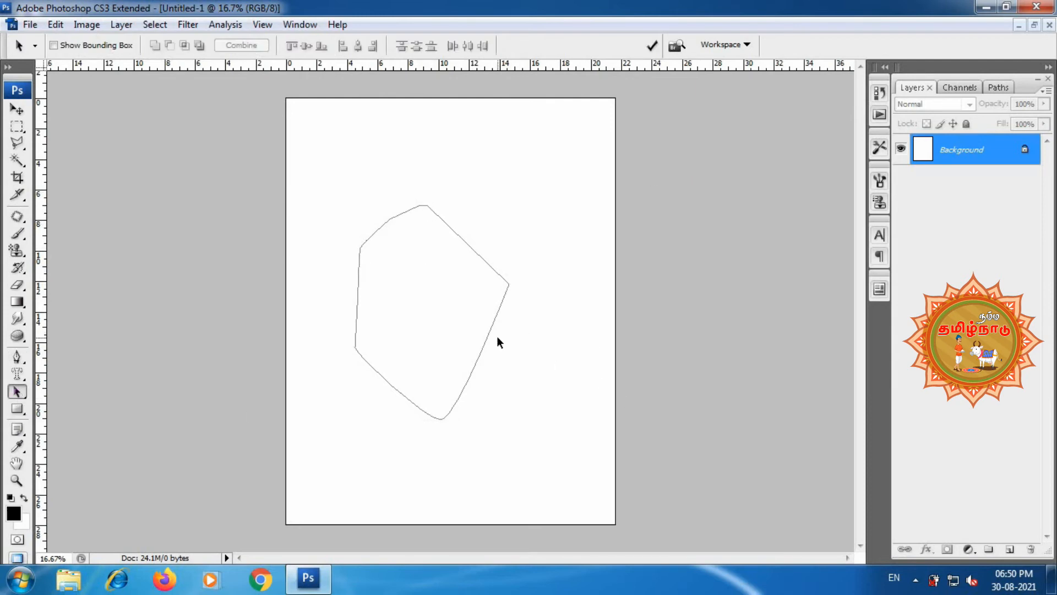
{"action": "left_click_drag", "start_coordinate": [492, 331], "coordinate": [534, 316]}
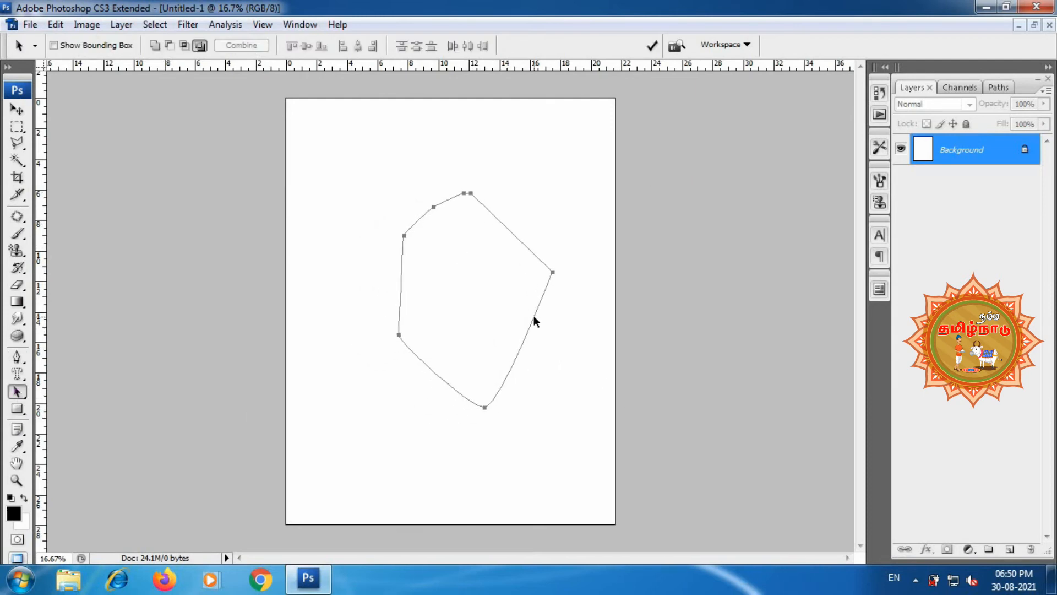
{"action": "left_click_drag", "start_coordinate": [553, 276], "coordinate": [572, 235]}
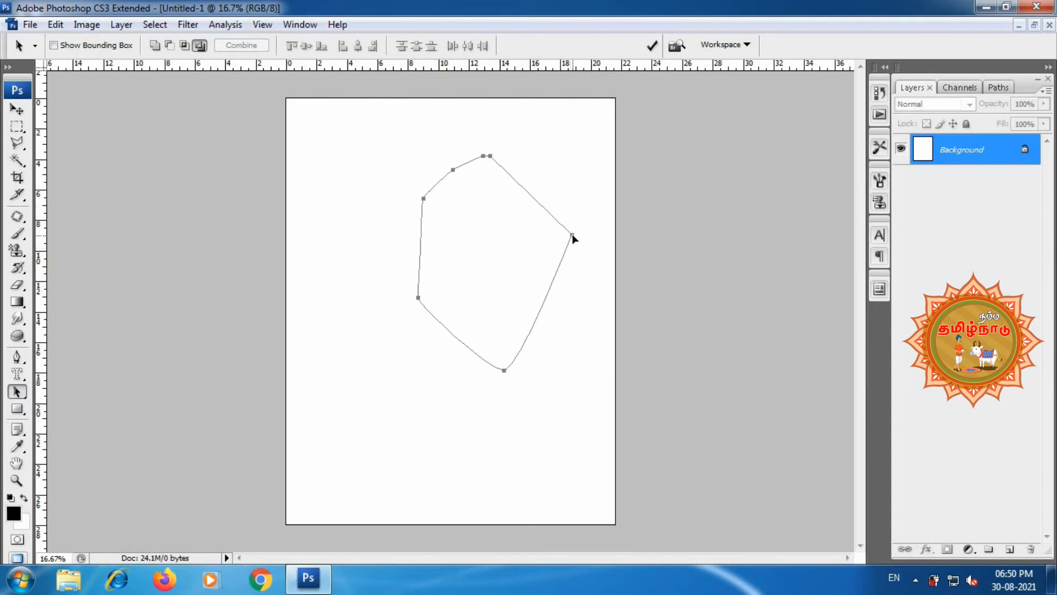
{"action": "left_click_drag", "start_coordinate": [418, 299], "coordinate": [381, 312]}
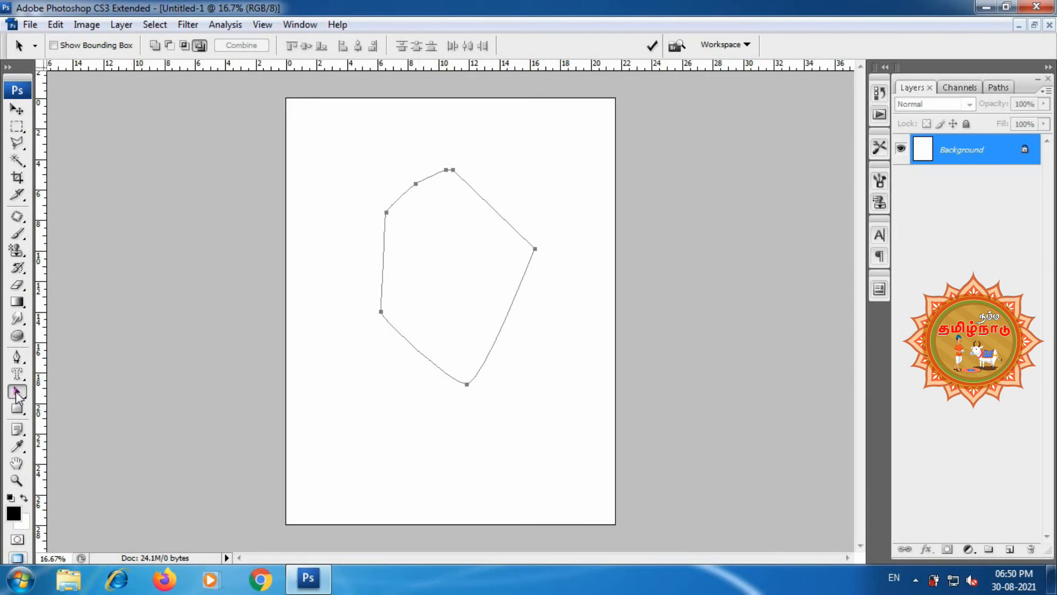
- Reshape the closed path with the Direct Selection Tool by pulling its curve handles, anchor points and segments
{"action": "left_click_drag", "start_coordinate": [16, 391], "coordinate": [54, 394]}
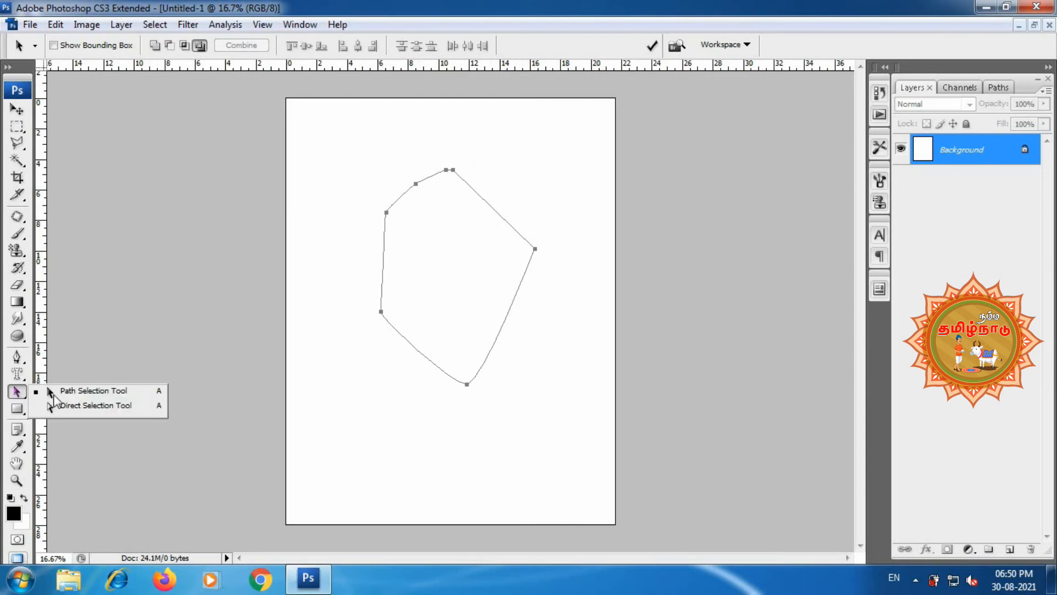
{"action": "left_click", "coordinate": [80, 406]}
{"action": "left_click_drag", "start_coordinate": [467, 388], "coordinate": [612, 464]}
{"action": "left_click_drag", "start_coordinate": [450, 387], "coordinate": [465, 365]}
{"action": "left_click_drag", "start_coordinate": [382, 300], "coordinate": [355, 311]}
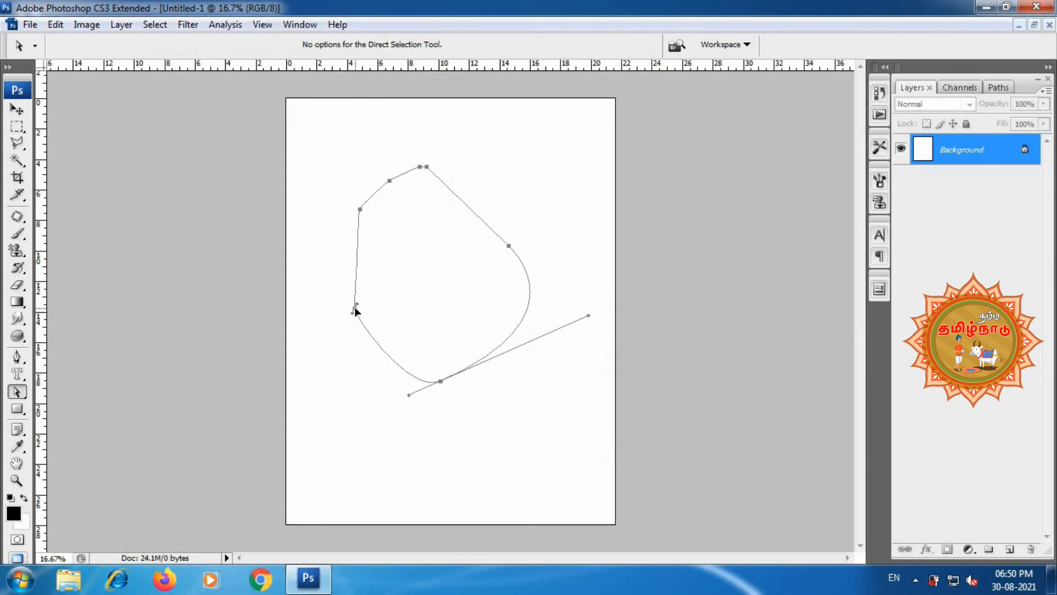
{"action": "left_click_drag", "start_coordinate": [428, 172], "coordinate": [434, 152]}
{"action": "left_click_drag", "start_coordinate": [368, 191], "coordinate": [335, 180]}
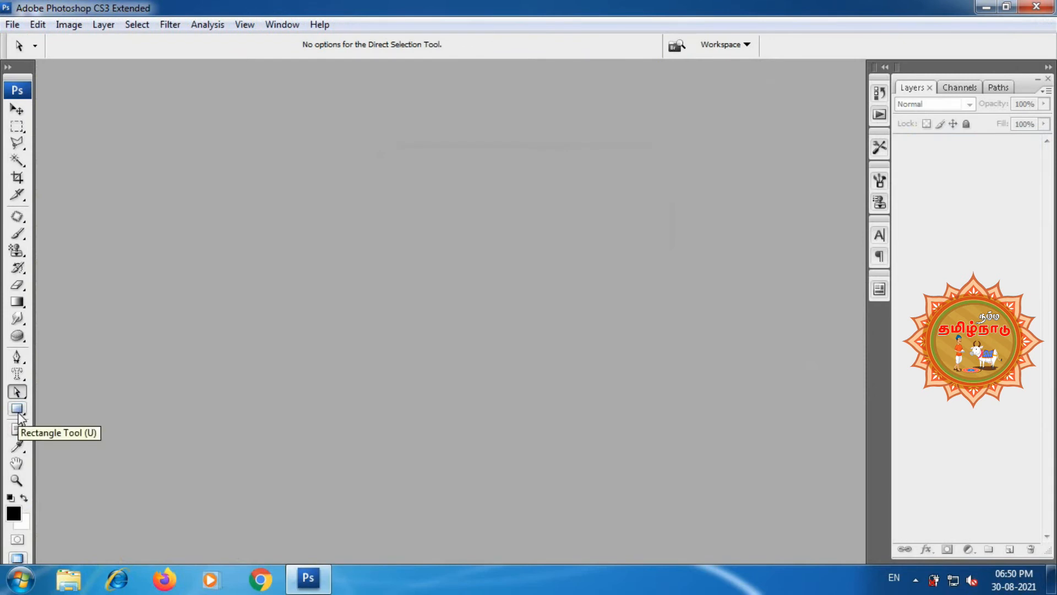
- Draw a wide black rectangle shape layer in the upper half of the new blank page with the Rectangle Tool
{"action": "left_click", "coordinate": [18, 413]}
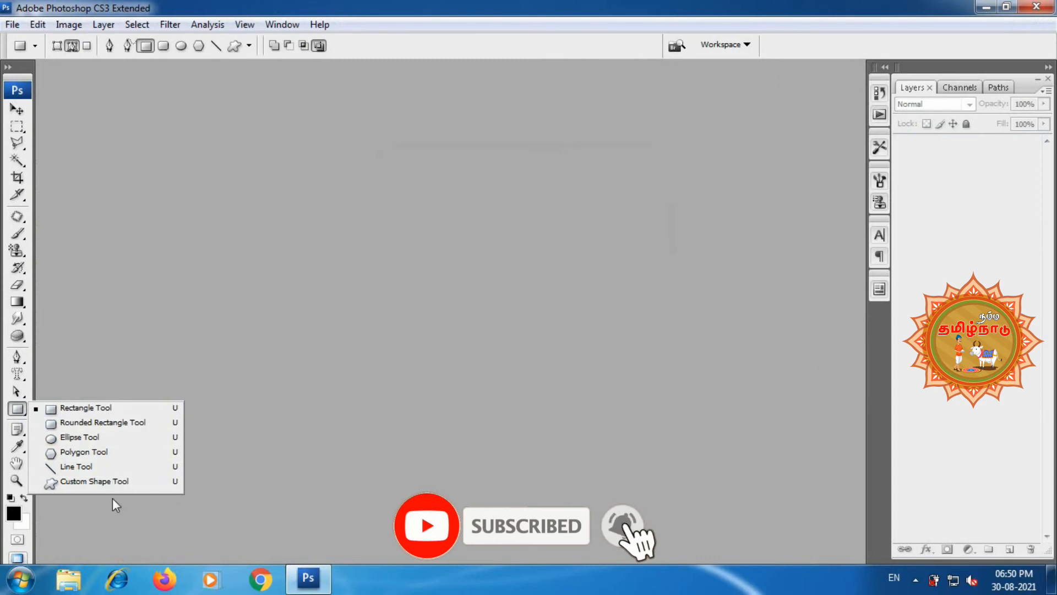
{"action": "left_click", "coordinate": [17, 410]}
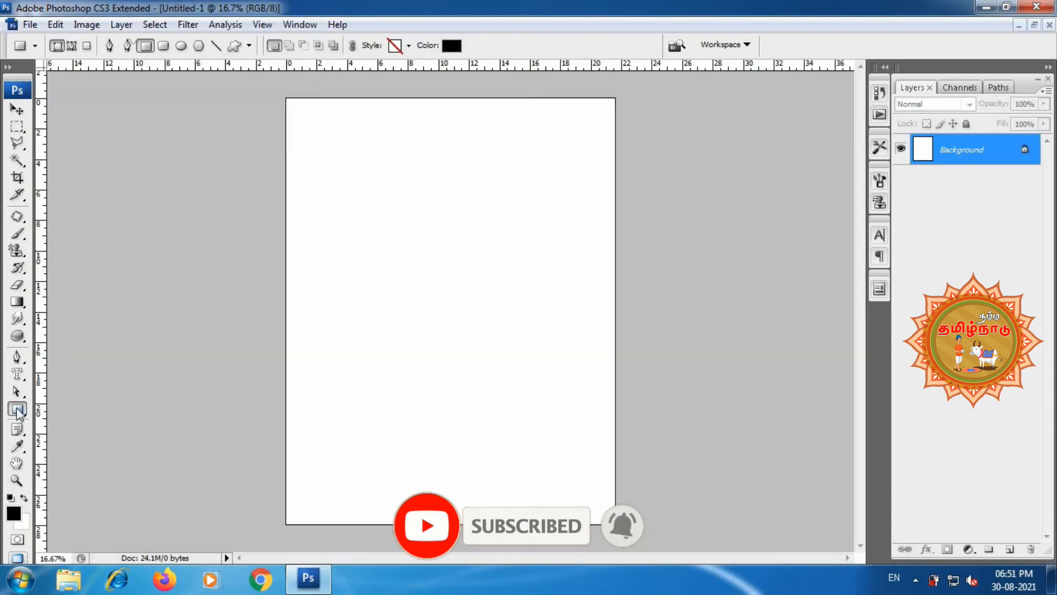
{"action": "left_click", "coordinate": [17, 409]}
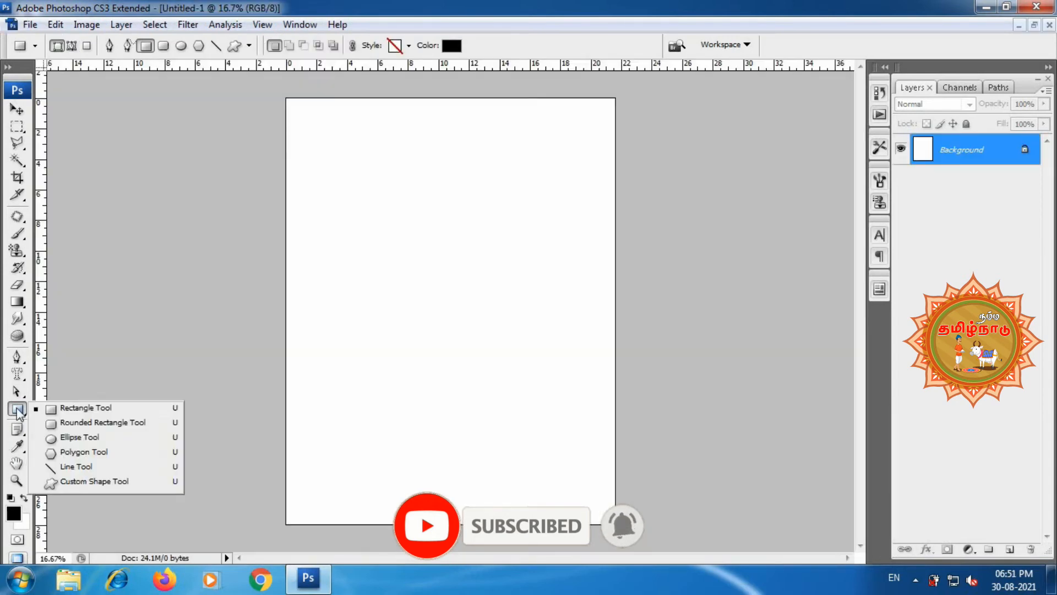
{"action": "left_click", "coordinate": [65, 410]}
{"action": "left_click_drag", "start_coordinate": [327, 190], "coordinate": [539, 251]}
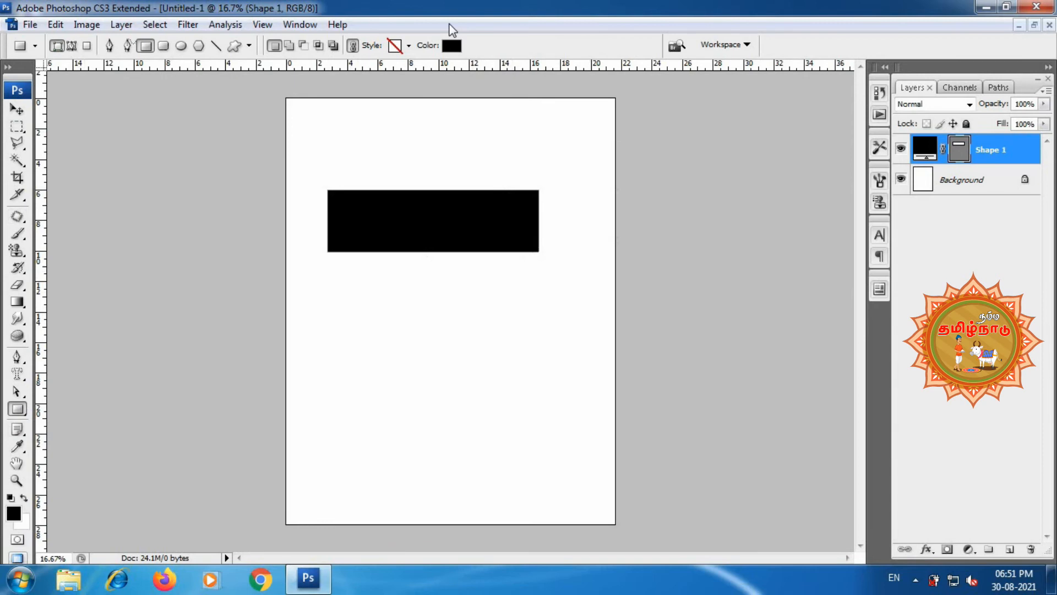
- Add a perfect square below the wide rectangle on the same shape layer and color the layer red with R 255, G 0, B 0
{"action": "key", "text": "shift"}
{"action": "left_click_drag", "start_coordinate": [346, 324], "coordinate": [517, 423]}
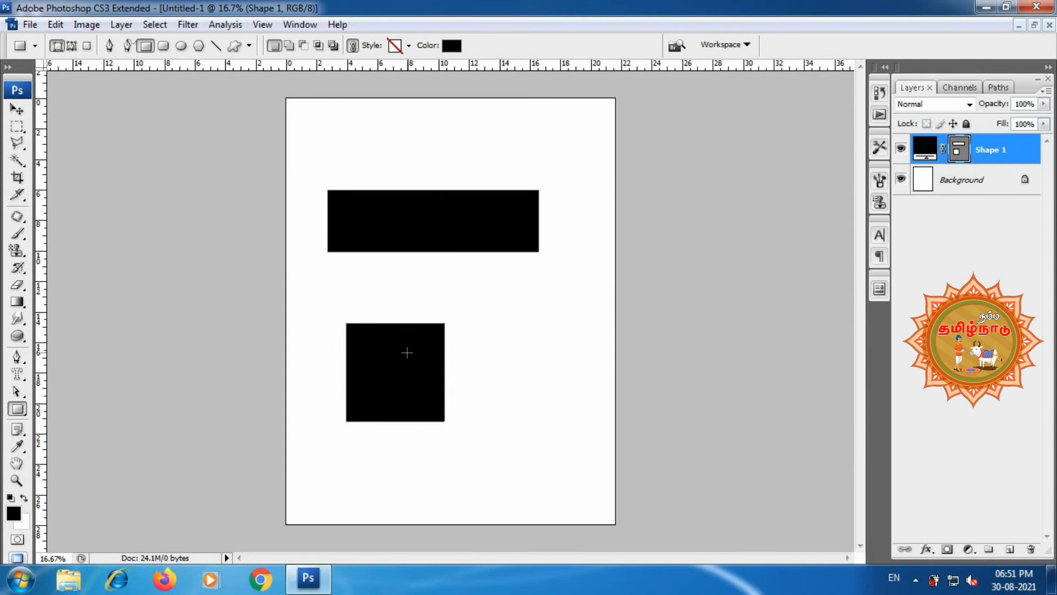
{"action": "left_click", "coordinate": [451, 46]}
{"action": "type", "text": "255"}
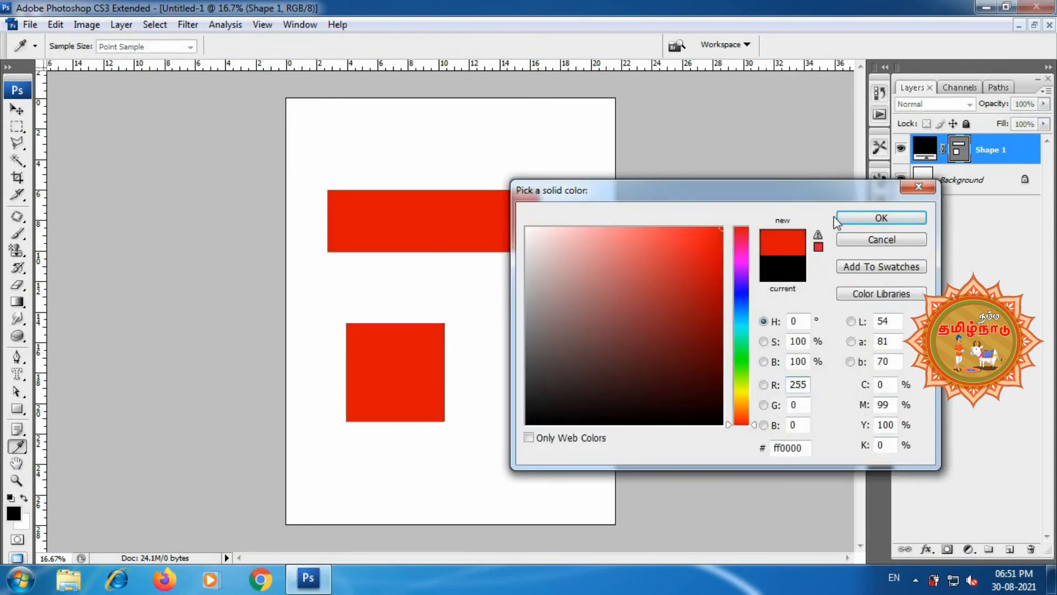
{"action": "left_click", "coordinate": [851, 223]}
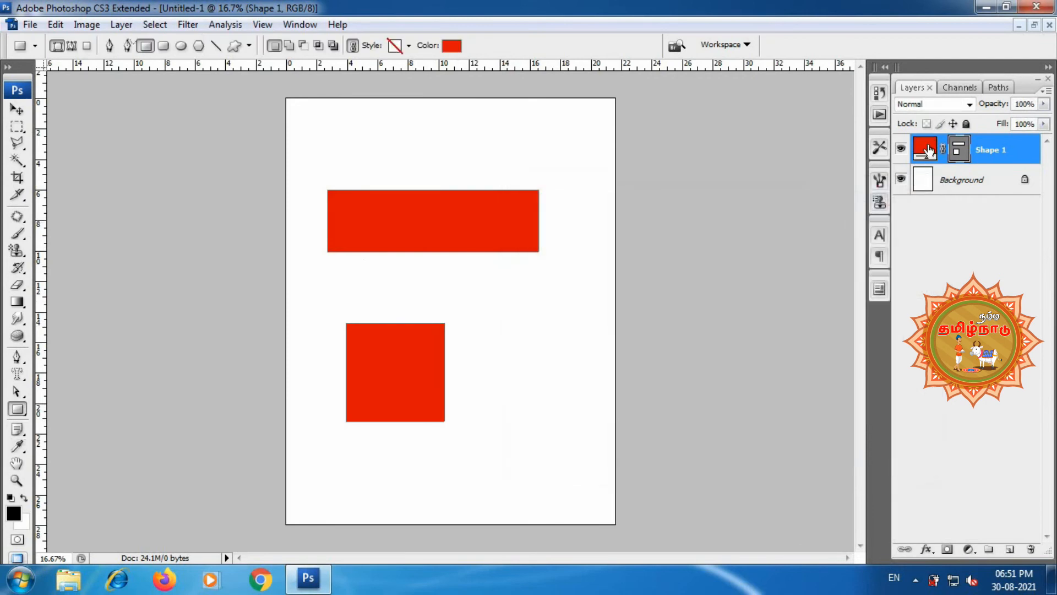
- Change the shape layer's fill color to dark red 500000
{"action": "double_click", "coordinate": [928, 150]}
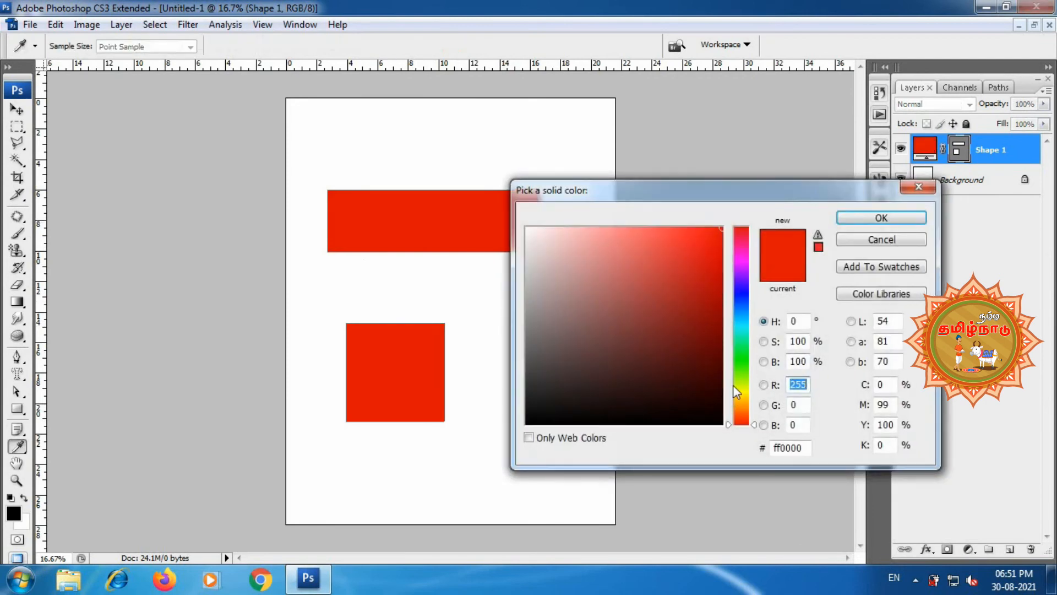
{"action": "left_click_drag", "start_coordinate": [723, 375], "coordinate": [731, 363]}
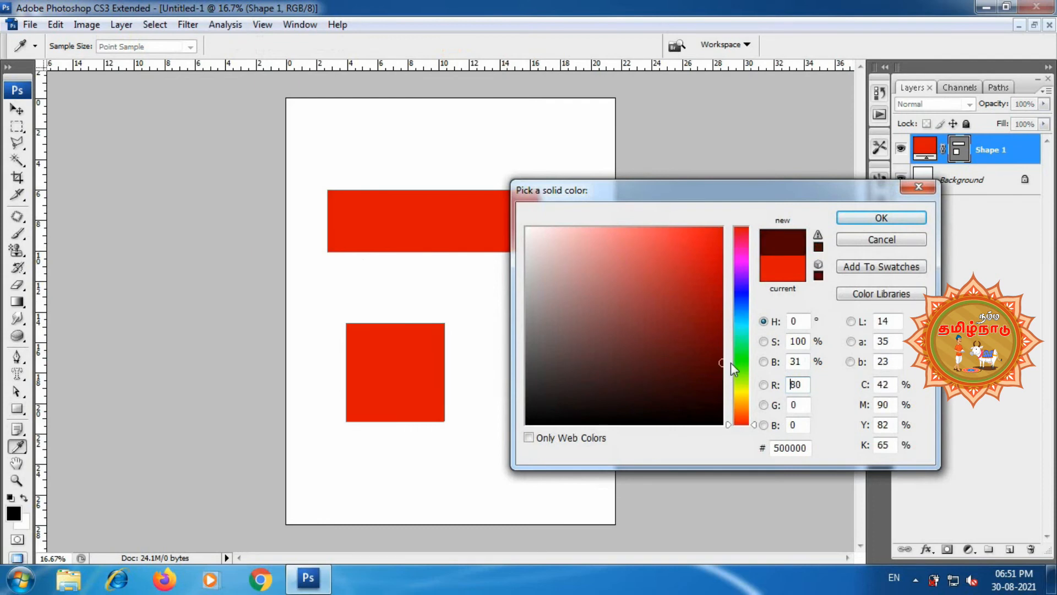
{"action": "left_click", "coordinate": [880, 219]}
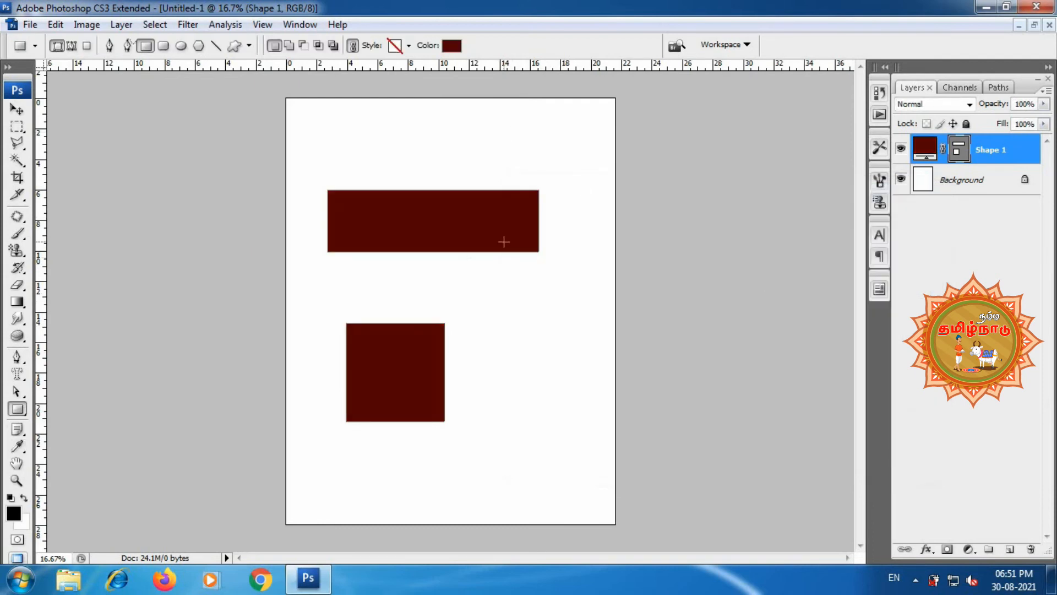
- Delete the colored shape layer and draw a new wide black rectangle in the page's upper half with the Rectangle Tool
{"action": "left_click_drag", "start_coordinate": [1012, 160], "coordinate": [1032, 549]}
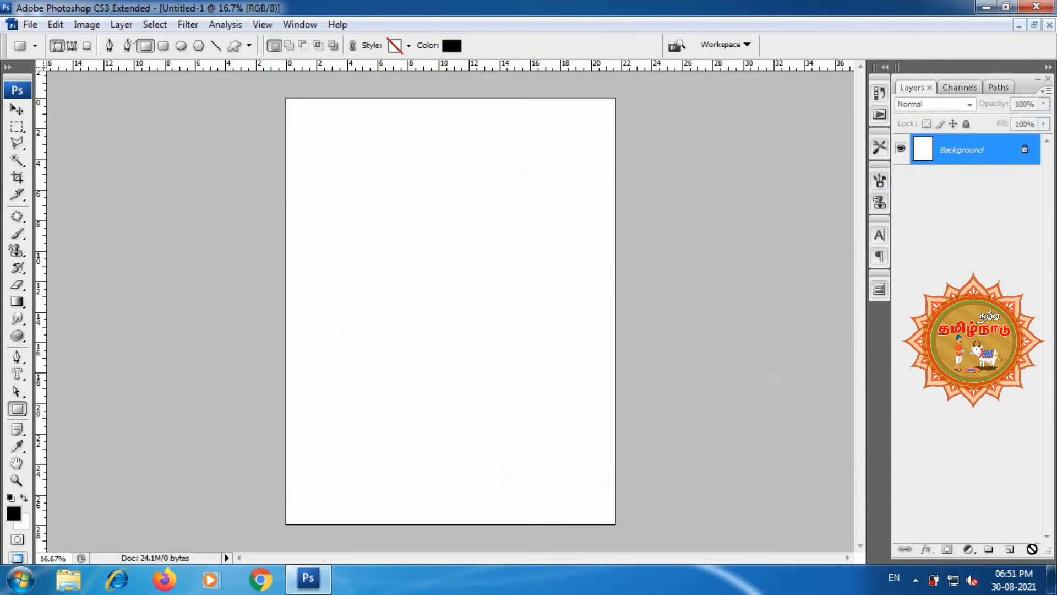
{"action": "left_click", "coordinate": [17, 408]}
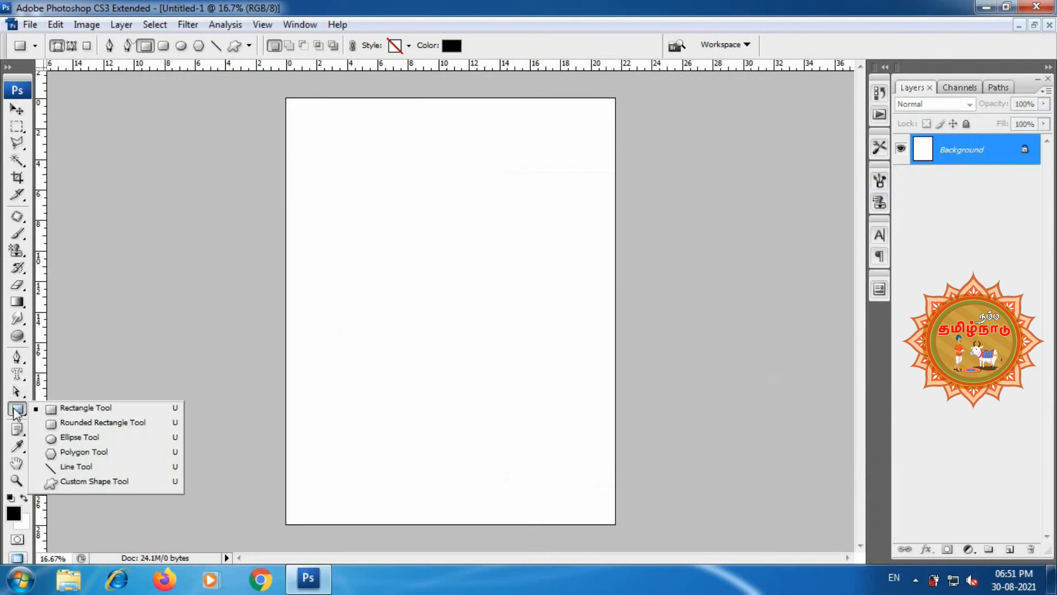
{"action": "left_click", "coordinate": [83, 408]}
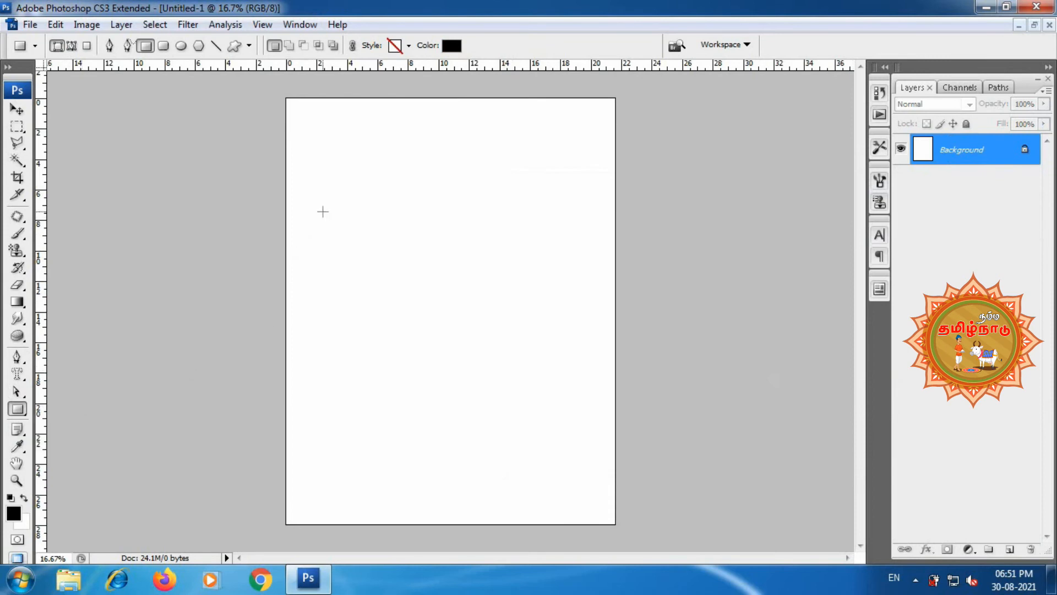
{"action": "left_click_drag", "start_coordinate": [333, 235], "coordinate": [499, 252]}
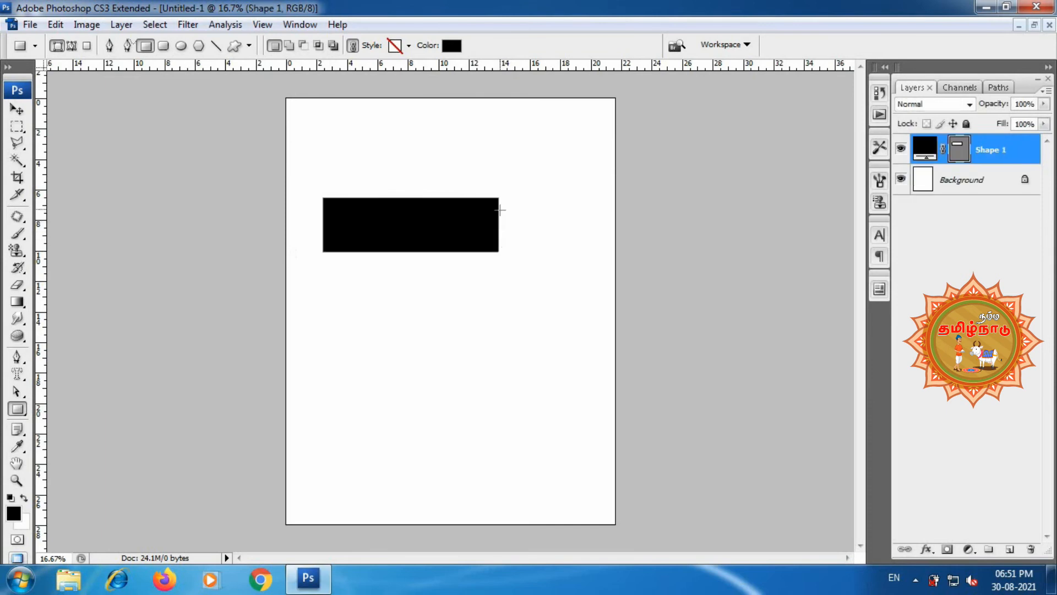
- Draw two rounded rectangles, one below the rectangle with a 20 px radius and one above it with a 100 px radius
{"action": "left_click_drag", "start_coordinate": [17, 408], "coordinate": [76, 422]}
{"action": "left_click_drag", "start_coordinate": [338, 298], "coordinate": [567, 388]}
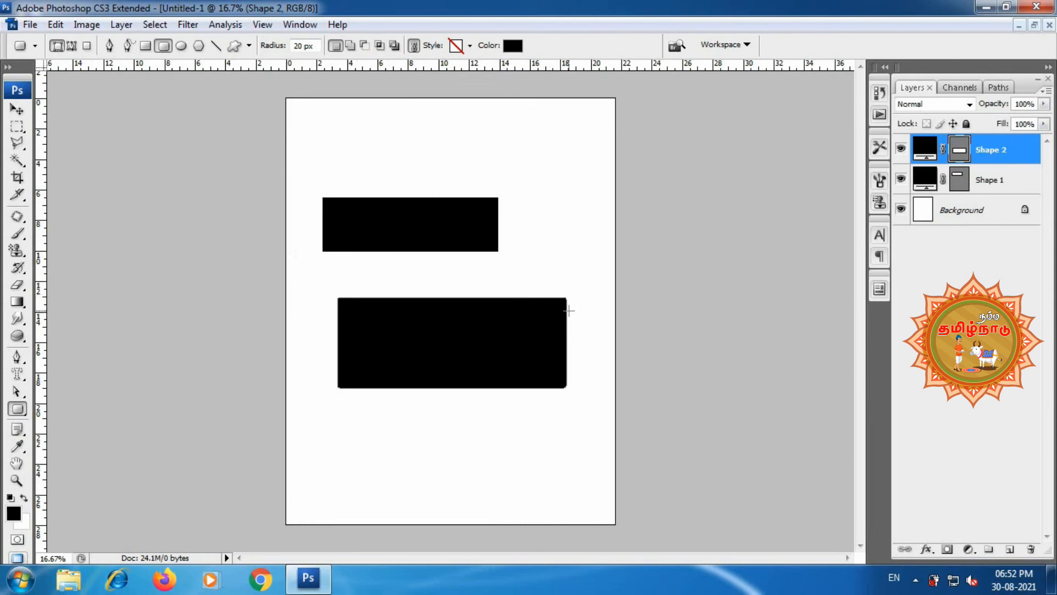
{"action": "double_click", "coordinate": [298, 46]}
{"action": "type", "text": "10"}
{"action": "left_click_drag", "start_coordinate": [318, 108], "coordinate": [556, 163]}
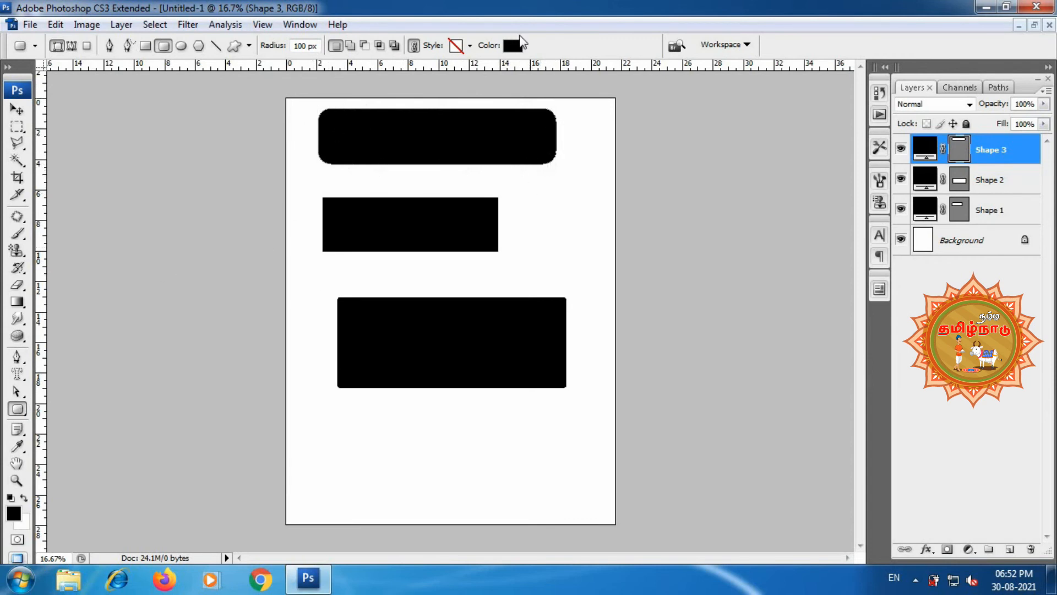
- Draw a wide ellipse in the page's lower-left area and a perfect circle beside it with the Ellipse Tool
{"action": "right_click", "coordinate": [18, 410]}
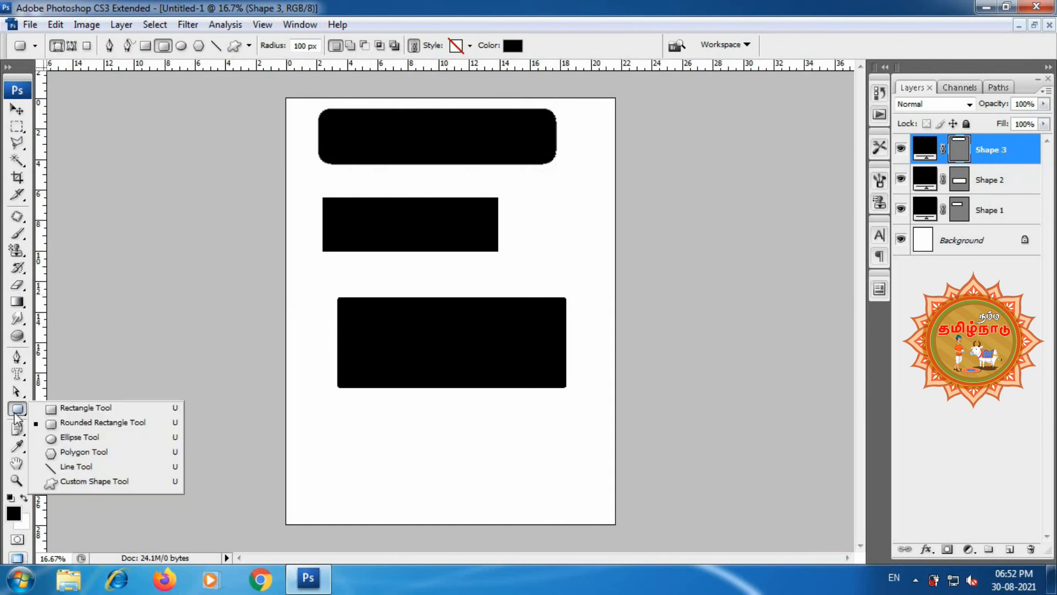
{"action": "left_click", "coordinate": [70, 439]}
{"action": "left_click_drag", "start_coordinate": [309, 432], "coordinate": [479, 493]}
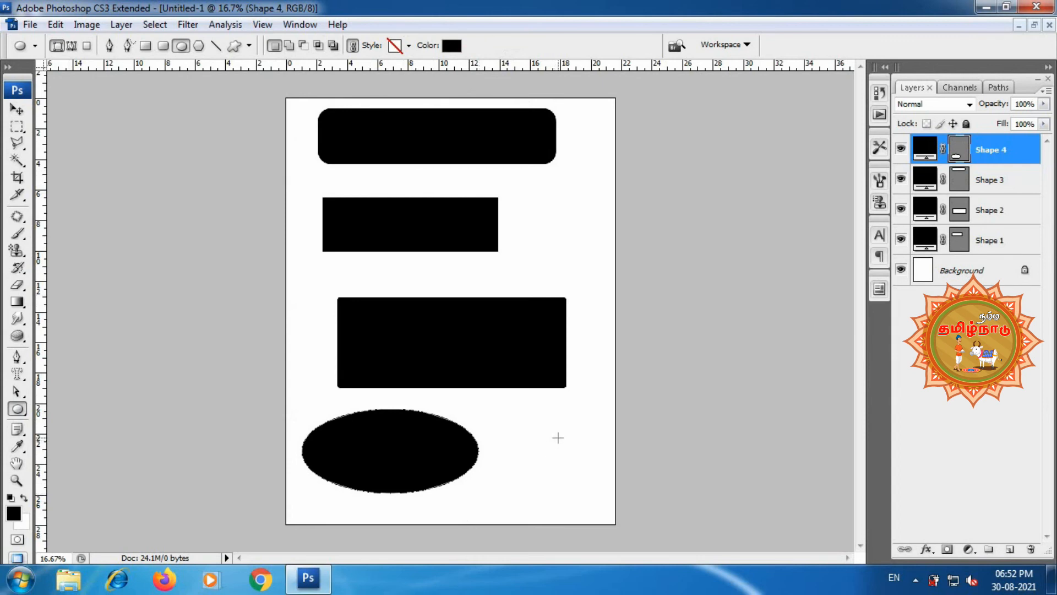
{"action": "key", "text": "shift"}
{"action": "left_click_drag", "start_coordinate": [533, 420], "coordinate": [608, 525]}
- Draw a five-sided polygon on the blank page with the Polygon Tool and move it slightly above the page's center
{"action": "right_click", "coordinate": [16, 412]}
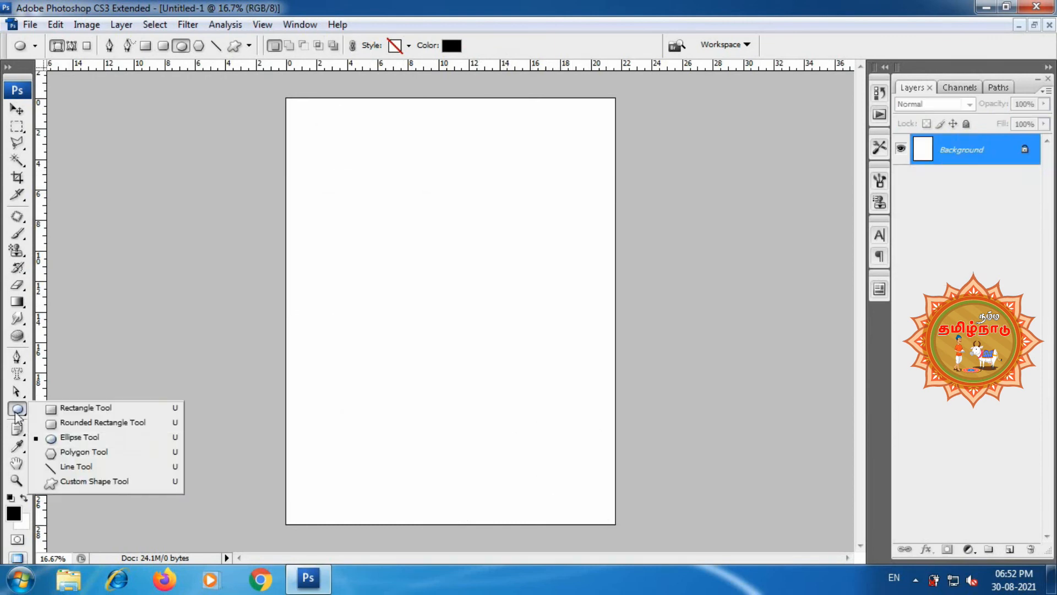
{"action": "left_click", "coordinate": [83, 452]}
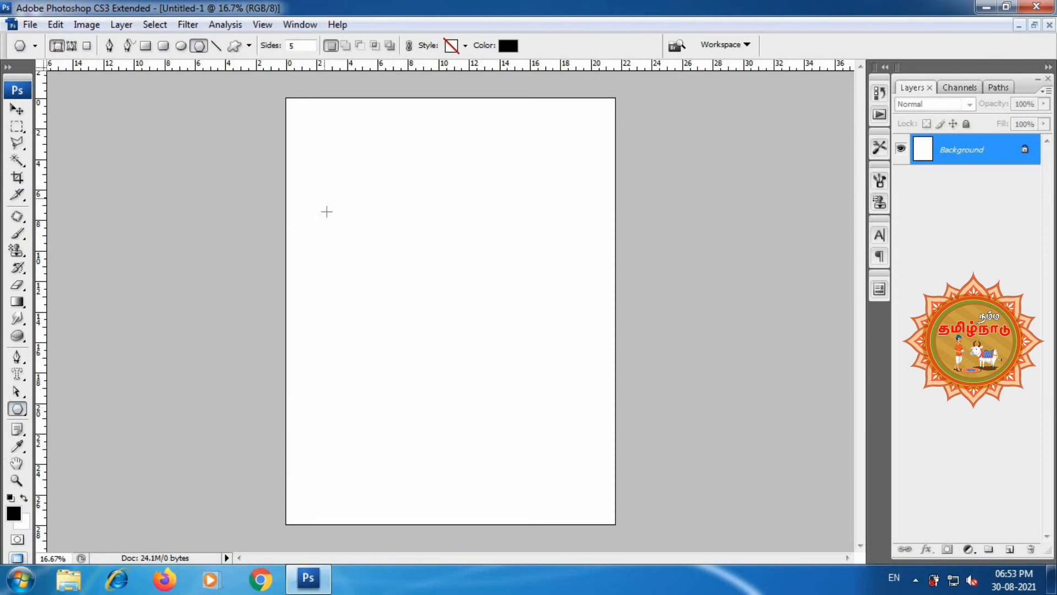
{"action": "left_click_drag", "start_coordinate": [345, 160], "coordinate": [400, 186]}
{"action": "left_click", "coordinate": [17, 109]}
{"action": "left_click_drag", "start_coordinate": [313, 158], "coordinate": [384, 259]}
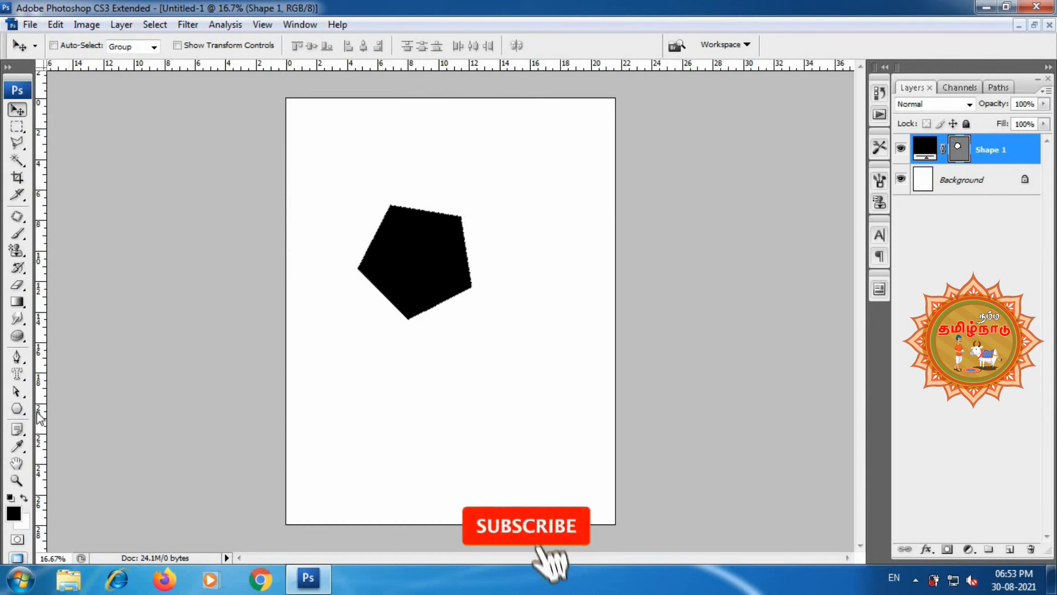
- Draw a larger polygon with 8 sides and move it to the page's lower right, below the pentagon
{"action": "left_click", "coordinate": [17, 409]}
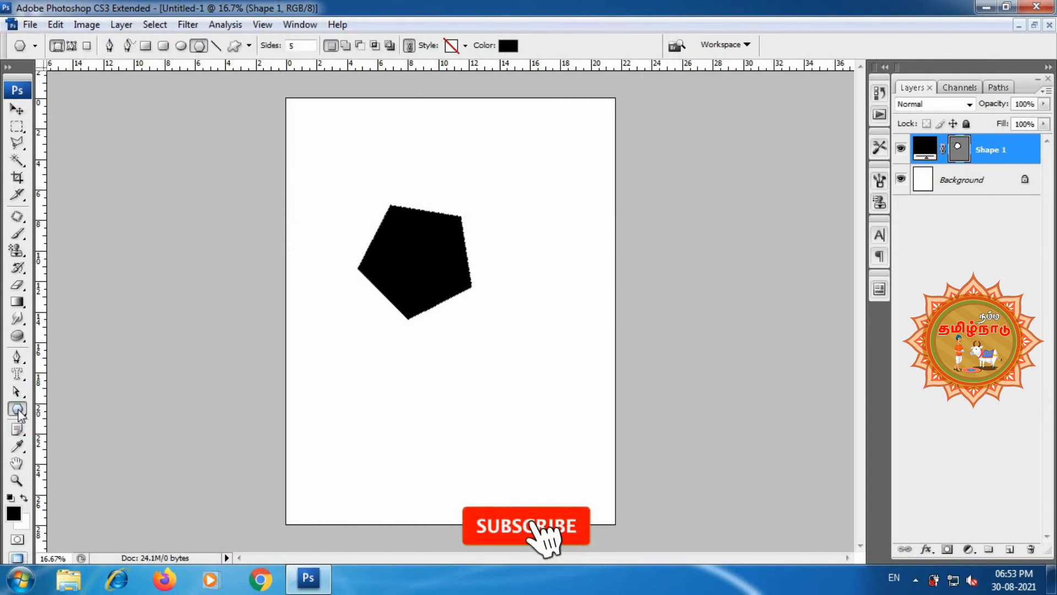
{"action": "left_click", "coordinate": [308, 44]}
{"action": "key", "text": "BackSpace"}
{"action": "type", "text": "8"}
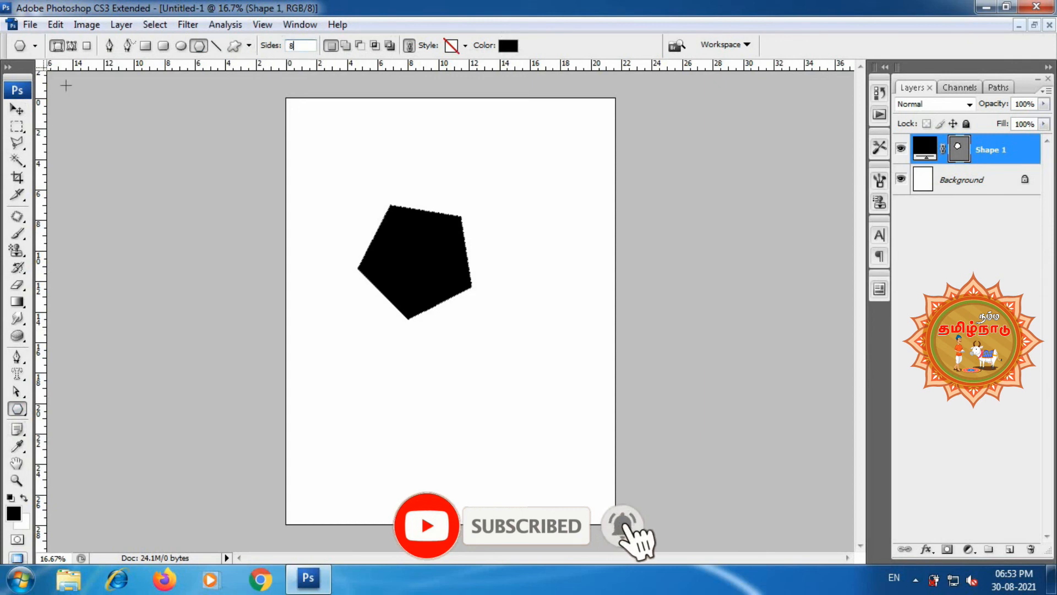
{"action": "left_click_drag", "start_coordinate": [328, 386], "coordinate": [410, 440]}
{"action": "key", "text": "v"}
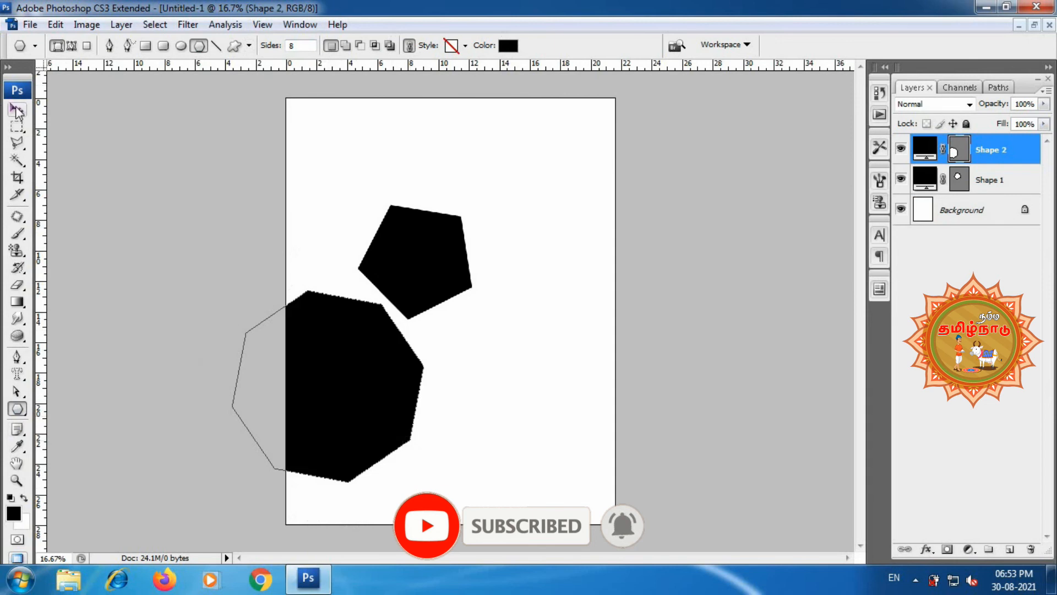
{"action": "left_click_drag", "start_coordinate": [322, 343], "coordinate": [498, 367]}
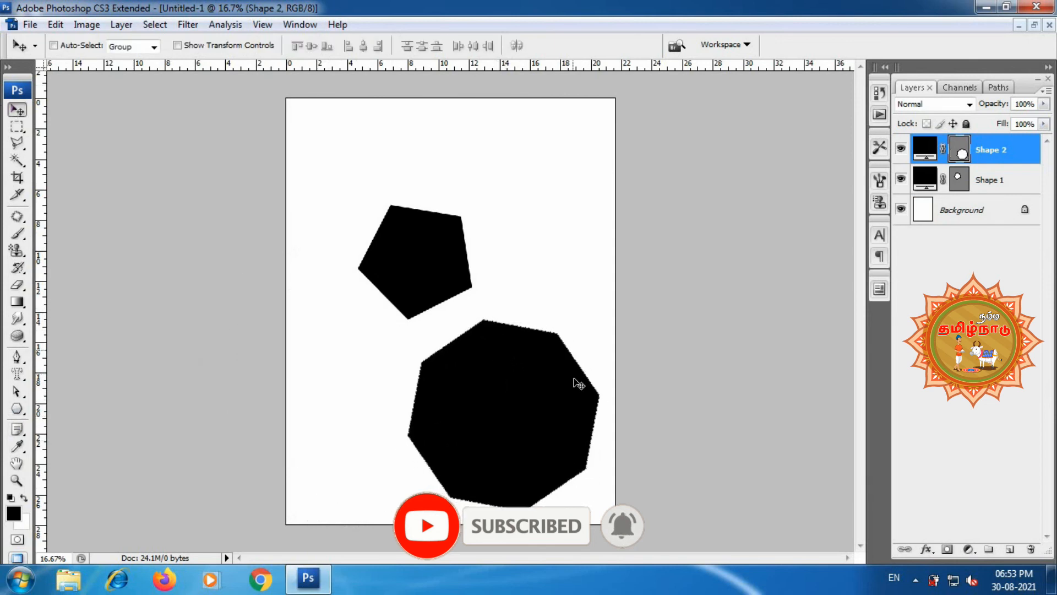
- Draw several straight lines of 10 px weight around the polygons with the Line Tool, including horizontal and vertical ones
{"action": "left_click", "coordinate": [17, 409]}
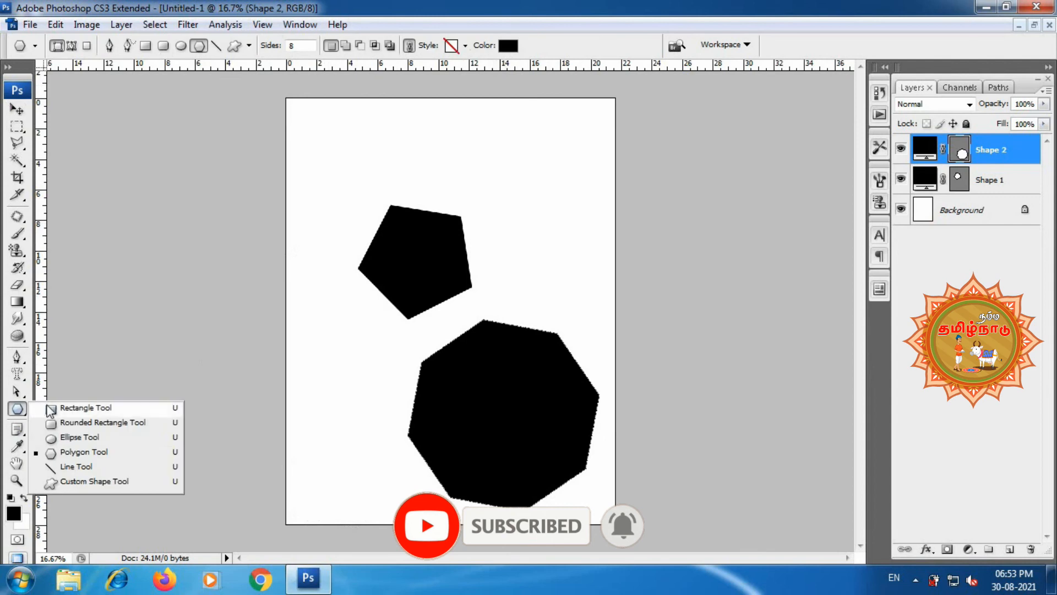
{"action": "left_click", "coordinate": [93, 467]}
{"action": "left_click_drag", "start_coordinate": [295, 132], "coordinate": [577, 248]}
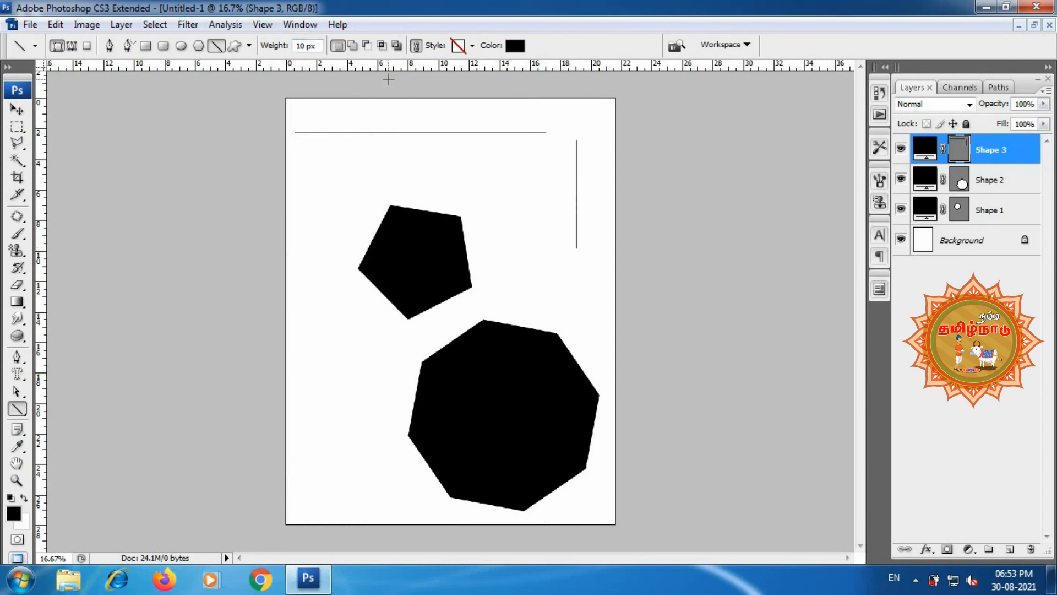
{"action": "left_click_drag", "start_coordinate": [322, 151], "coordinate": [323, 425]}
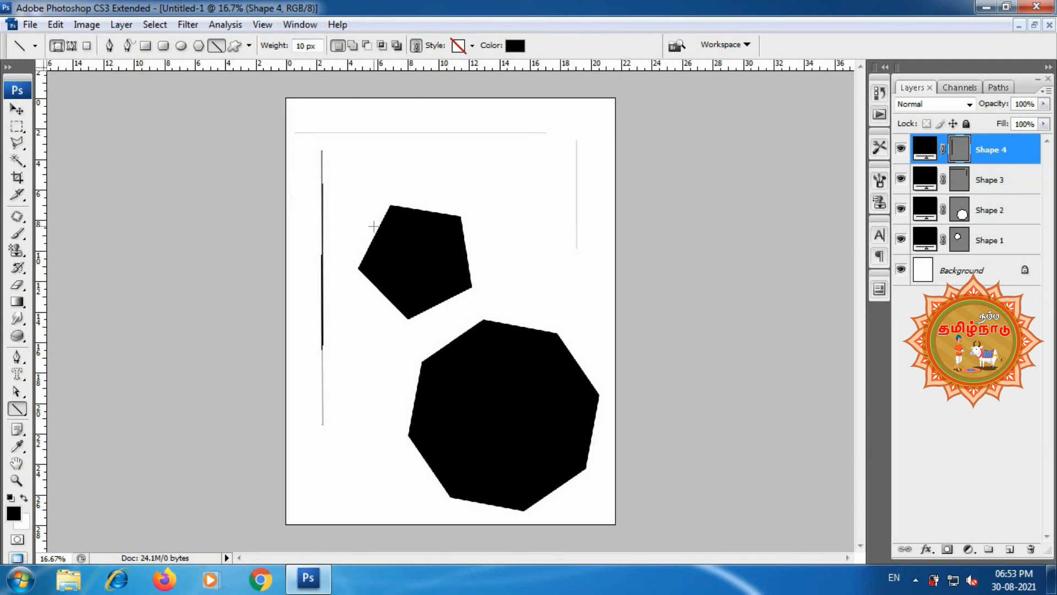
{"action": "key", "text": "shift"}
{"action": "left_click_drag", "start_coordinate": [393, 164], "coordinate": [554, 201]}
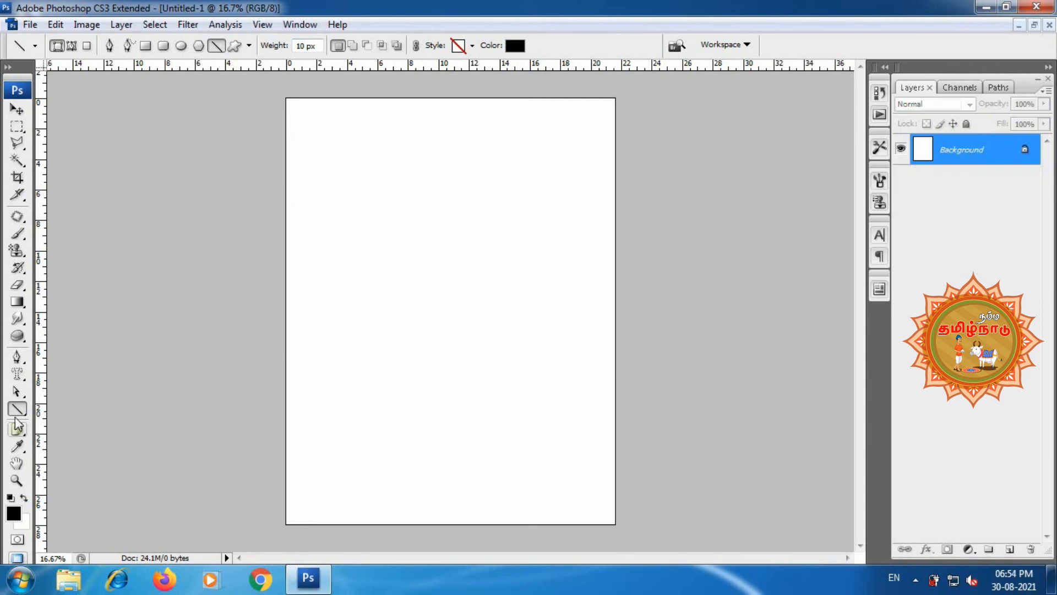
- Draw a flying bird custom shape in the left half of the blank page with the Custom Shape Tool
{"action": "right_click", "coordinate": [17, 409]}
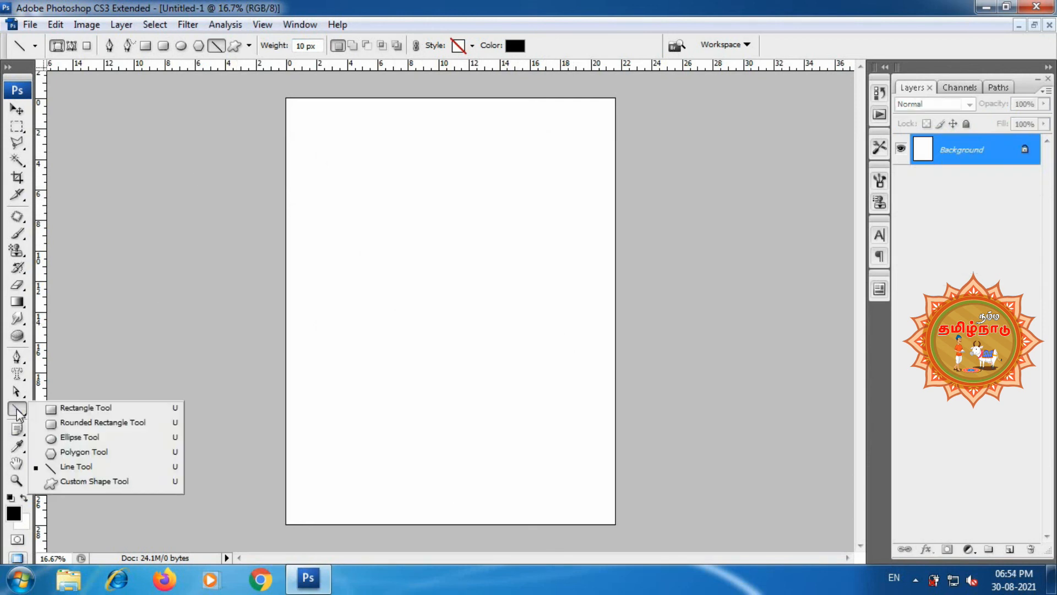
{"action": "left_click", "coordinate": [80, 481]}
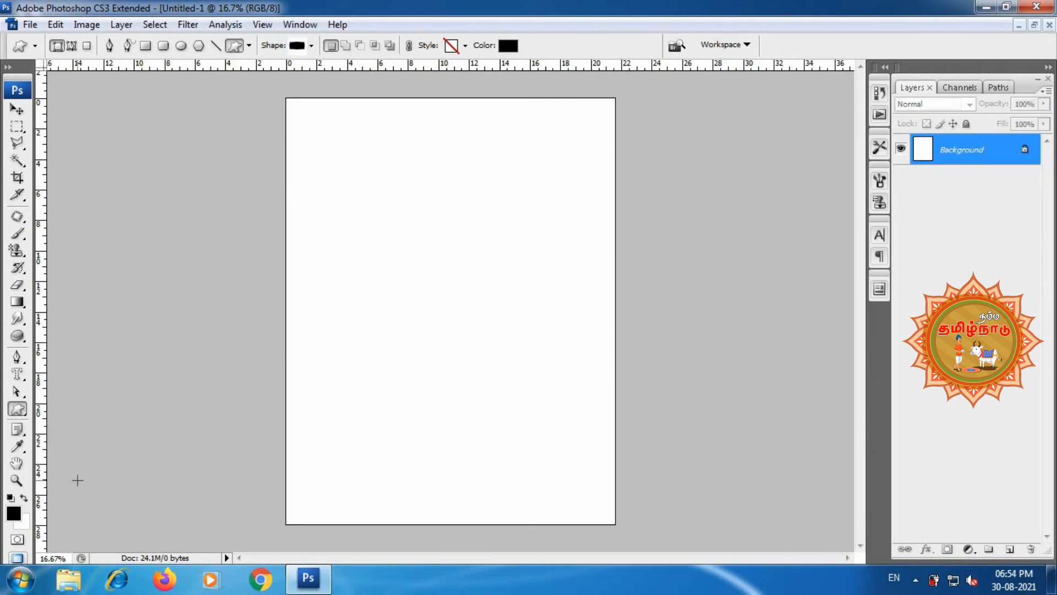
{"action": "right_click", "coordinate": [17, 408]}
{"action": "left_click", "coordinate": [80, 482]}
{"action": "left_click", "coordinate": [312, 47]}
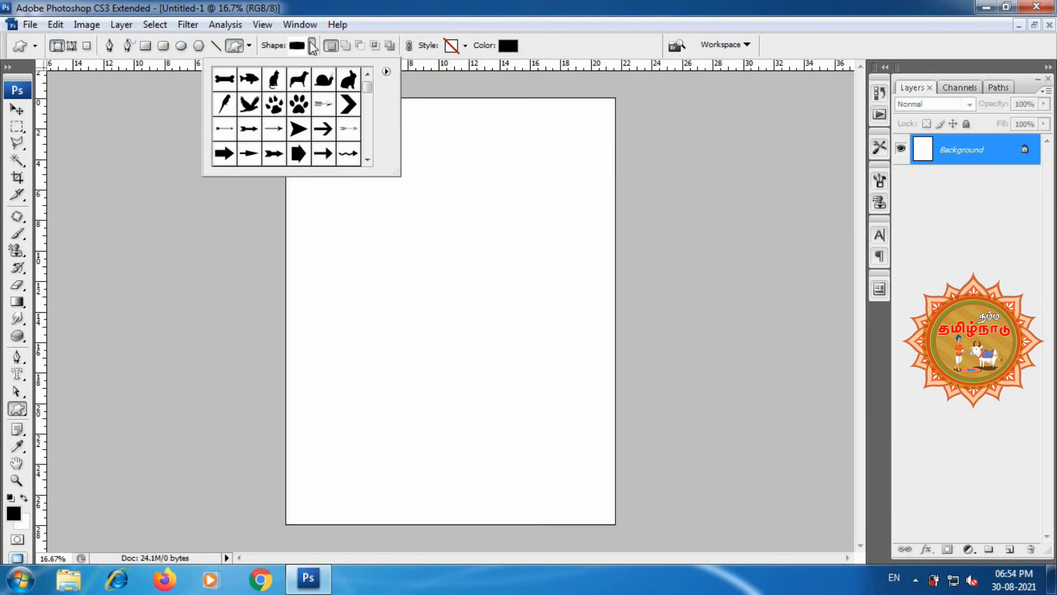
{"action": "left_click", "coordinate": [246, 114]}
{"action": "left_click_drag", "start_coordinate": [317, 210], "coordinate": [412, 318]}
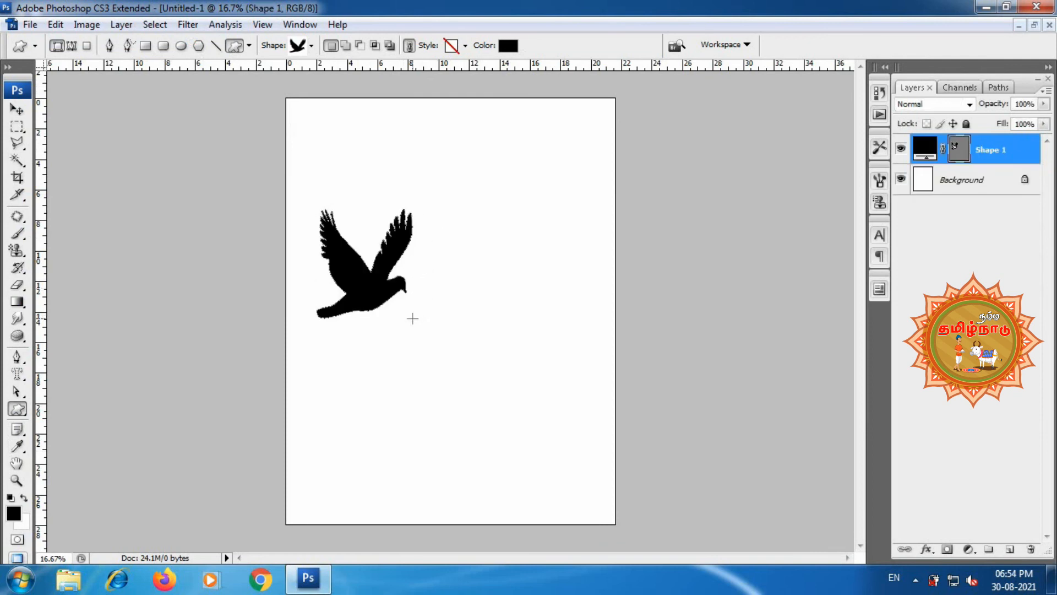
- Draw a solid paw print custom shape across the page's upper right edge
{"action": "left_click", "coordinate": [312, 46]}
{"action": "left_click", "coordinate": [304, 107]}
{"action": "left_click_drag", "start_coordinate": [550, 153], "coordinate": [642, 235]}
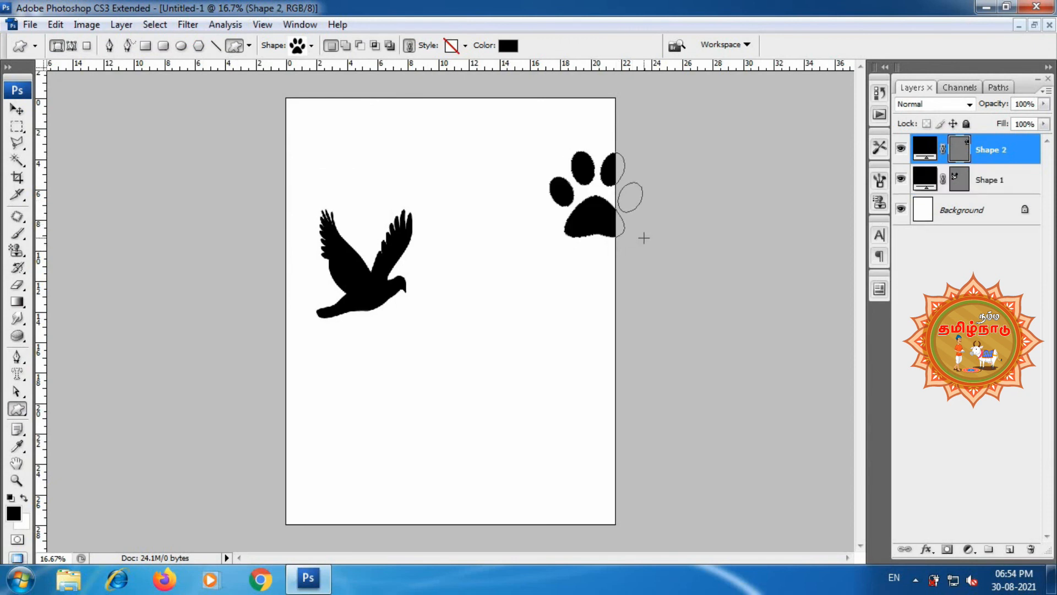
- Replace the custom shape library with the Objects set and draw the outlined-bow key shape horizontally below the bird
{"action": "left_click", "coordinate": [312, 46]}
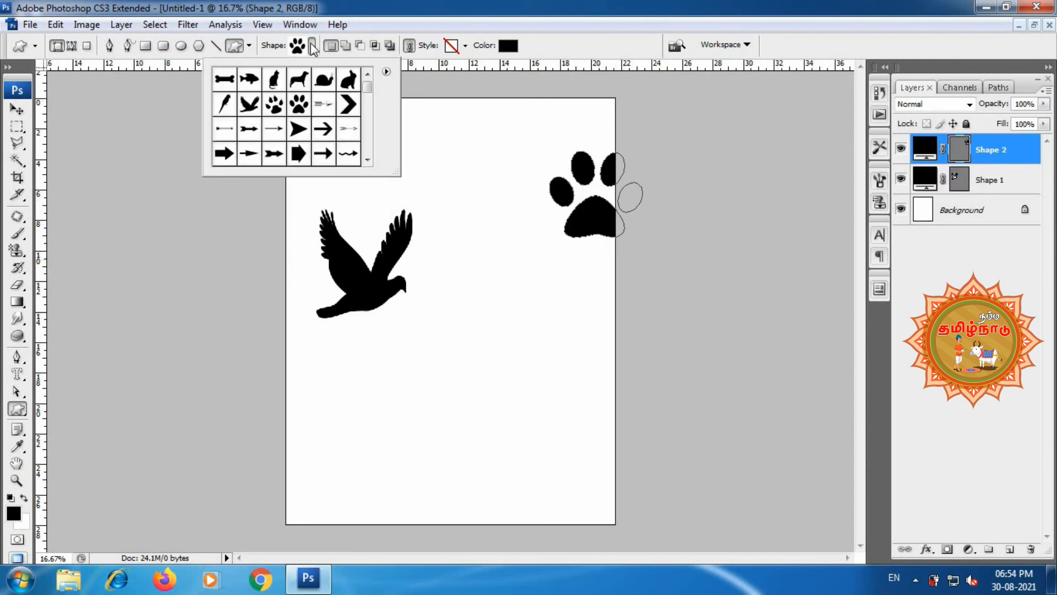
{"action": "left_click", "coordinate": [386, 72]}
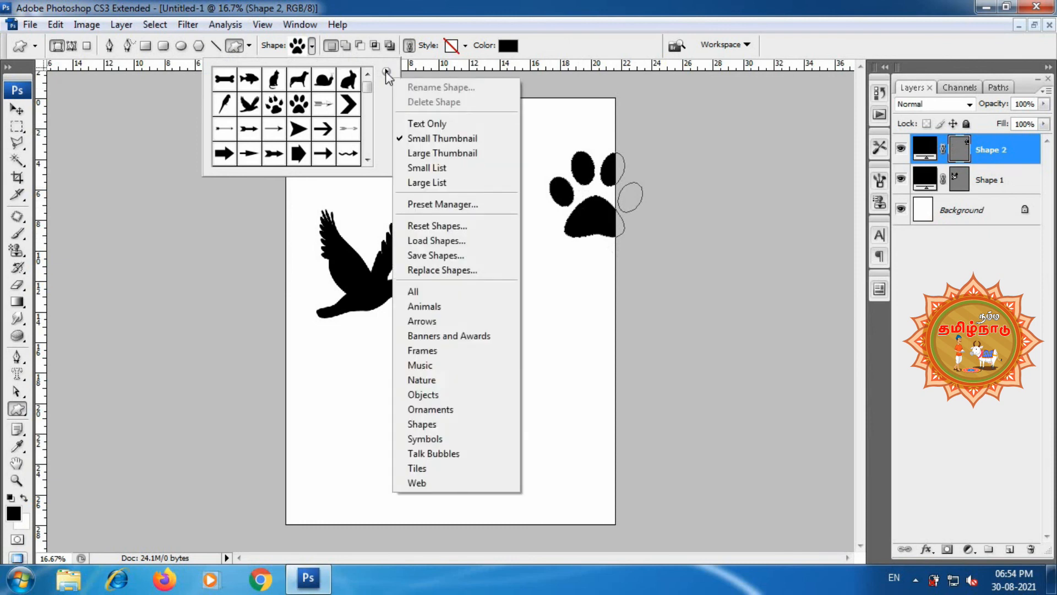
{"action": "left_click", "coordinate": [422, 395]}
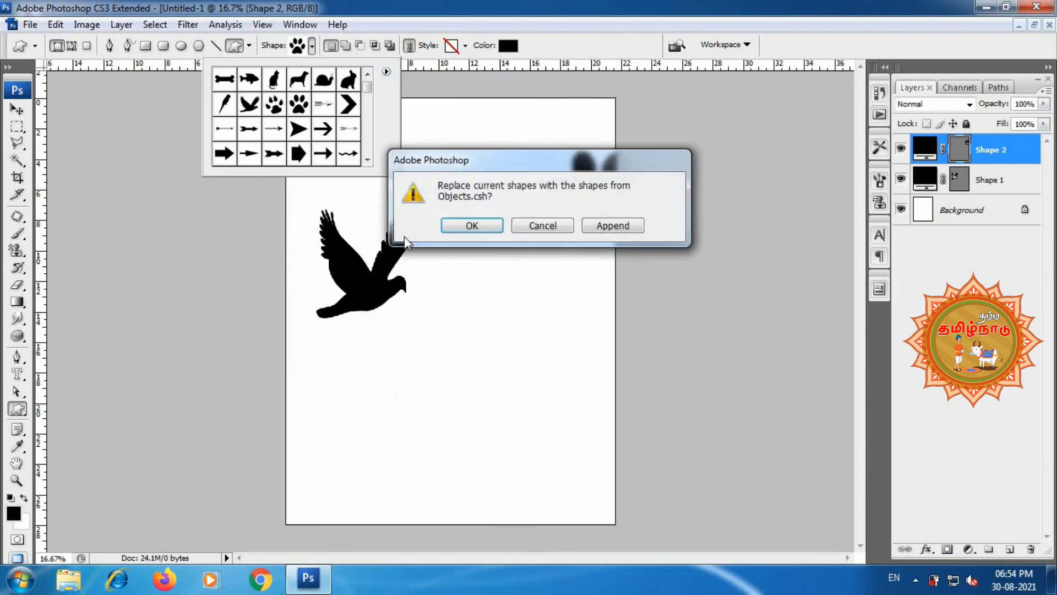
{"action": "left_click", "coordinate": [472, 226]}
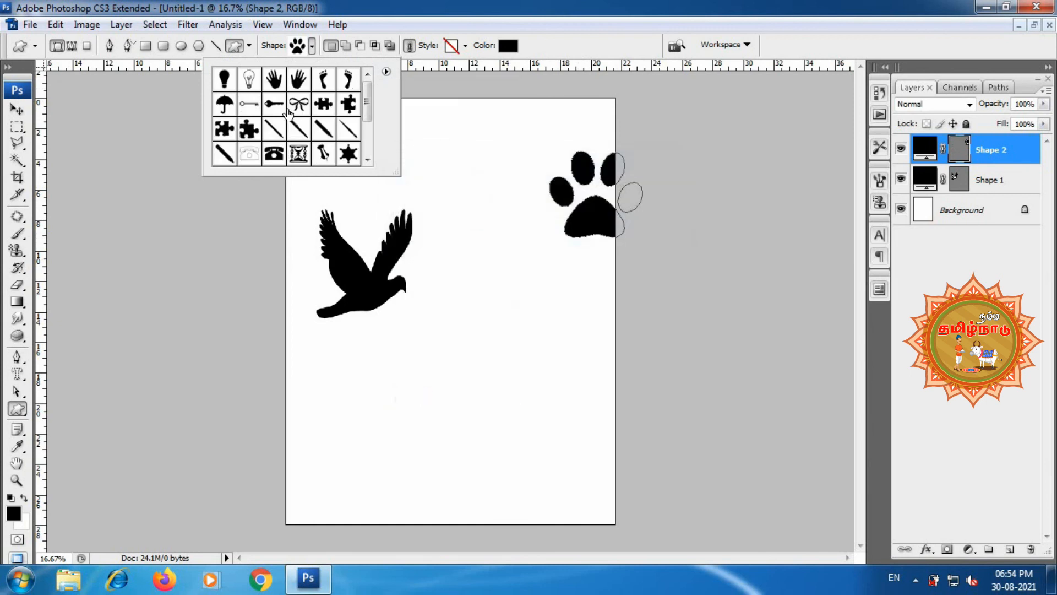
{"action": "left_click", "coordinate": [250, 105]}
{"action": "left_click_drag", "start_coordinate": [335, 385], "coordinate": [502, 434]}
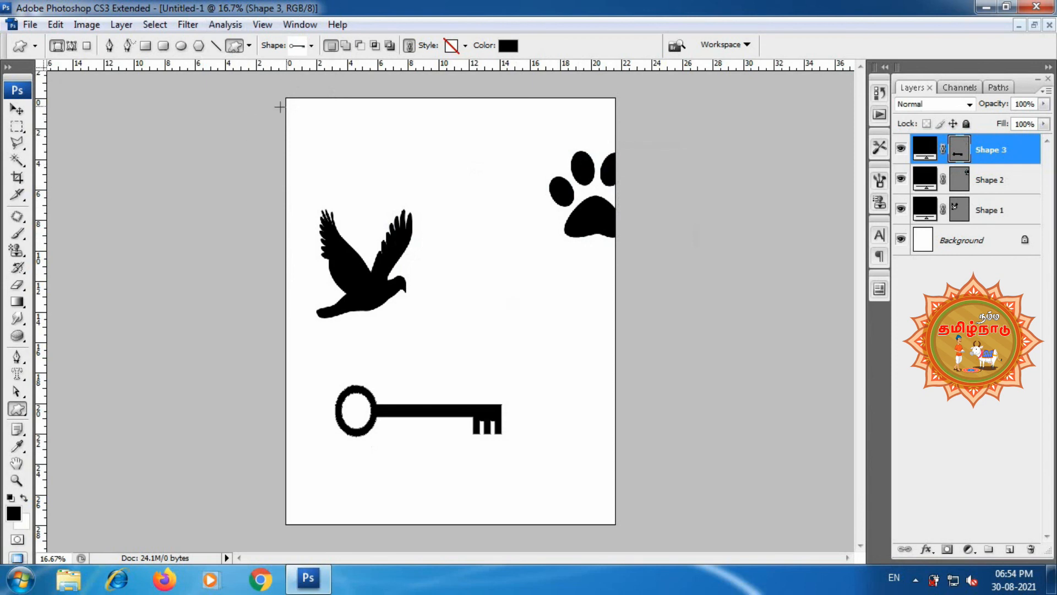
- Change the key shape's fill color to bright red
{"action": "left_click", "coordinate": [507, 46]}
{"action": "left_click_drag", "start_coordinate": [637, 314], "coordinate": [752, 234]}
{"action": "left_click", "coordinate": [855, 216]}
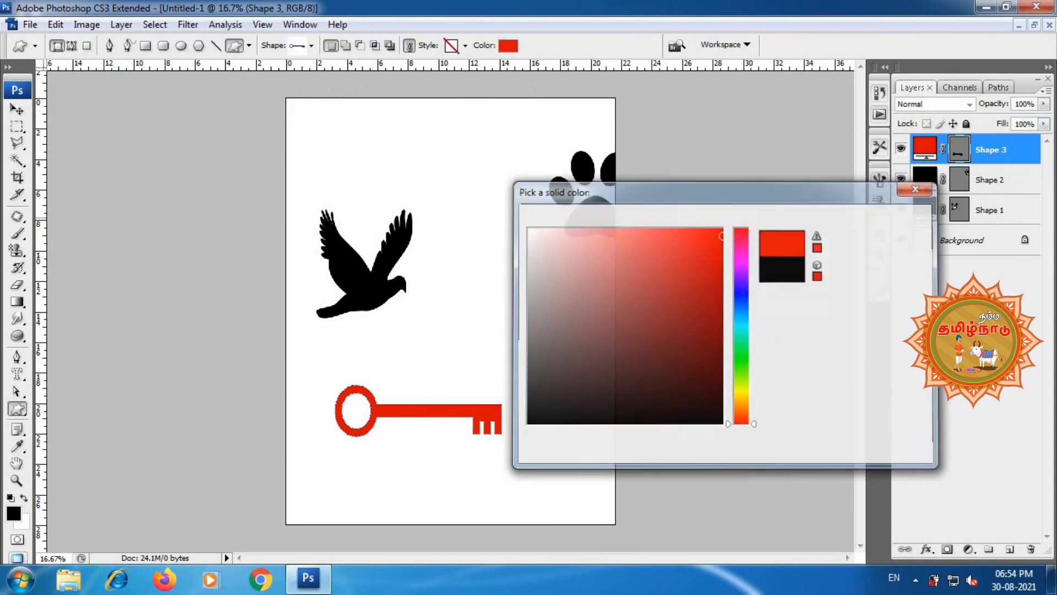